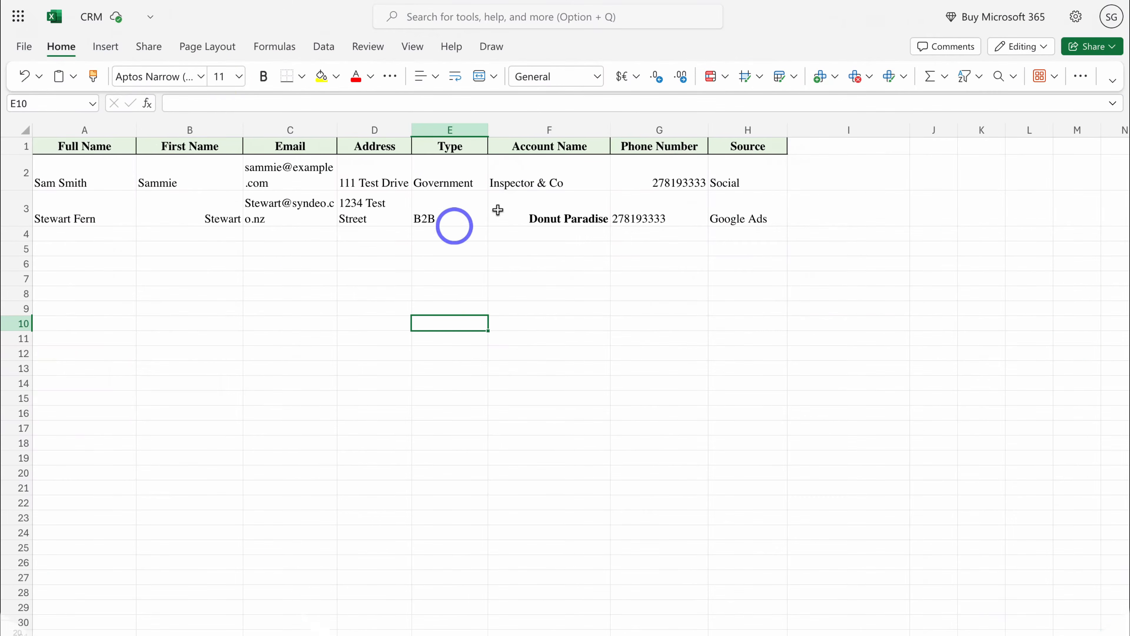
Reorder the columns so Account Name comes before Email and Phone Number comes before Type.
click(570, 130)
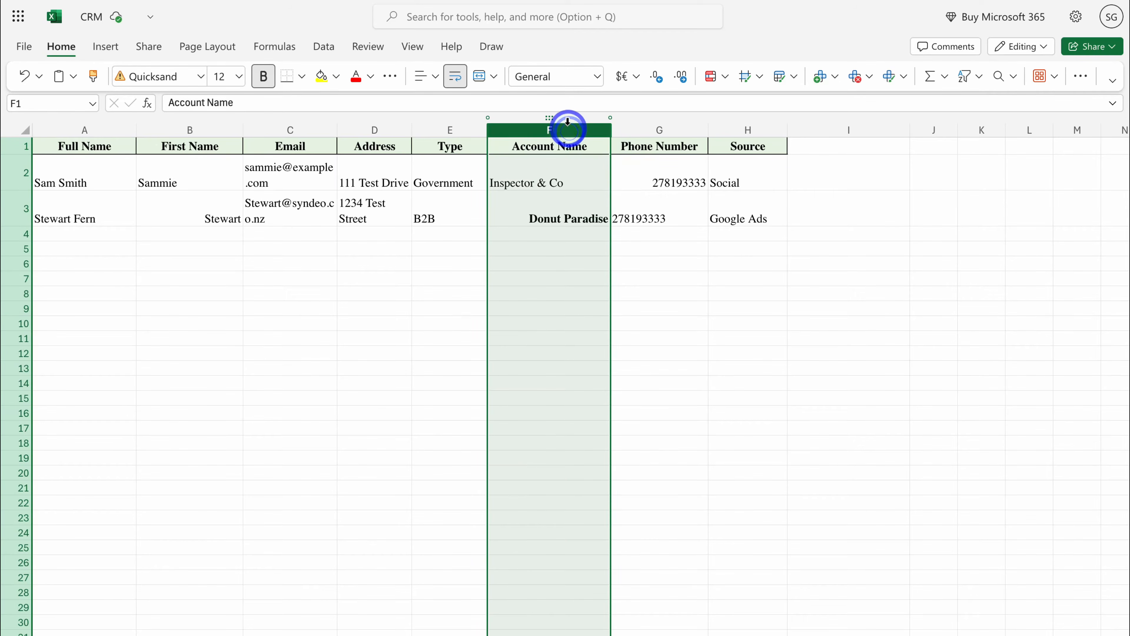
drag(566, 117, 258, 111)
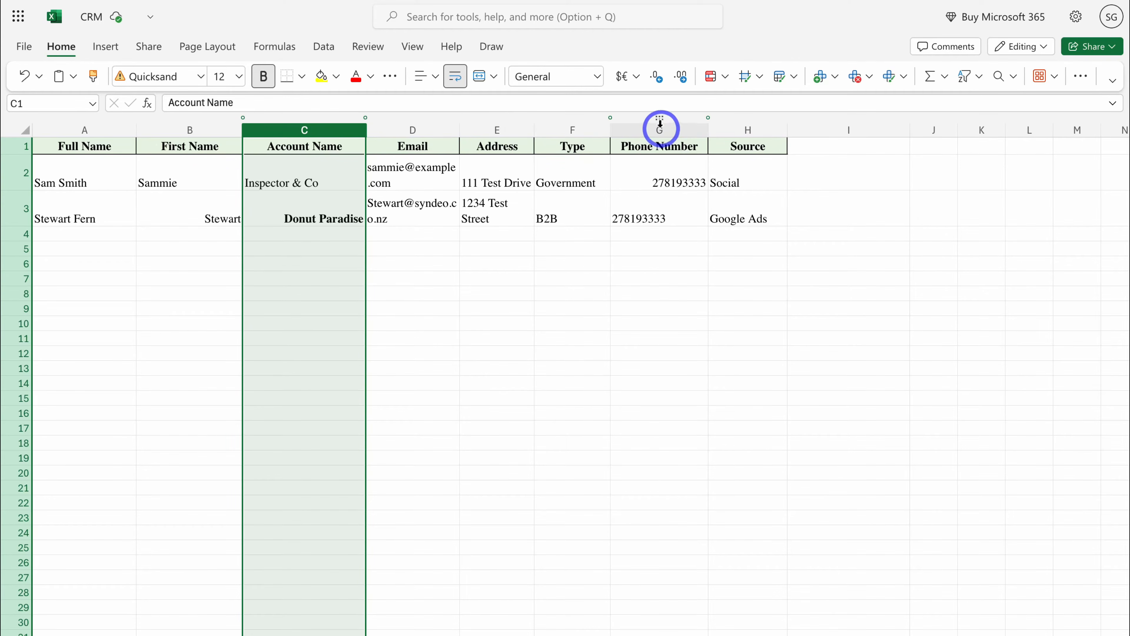
drag(659, 116, 537, 111)
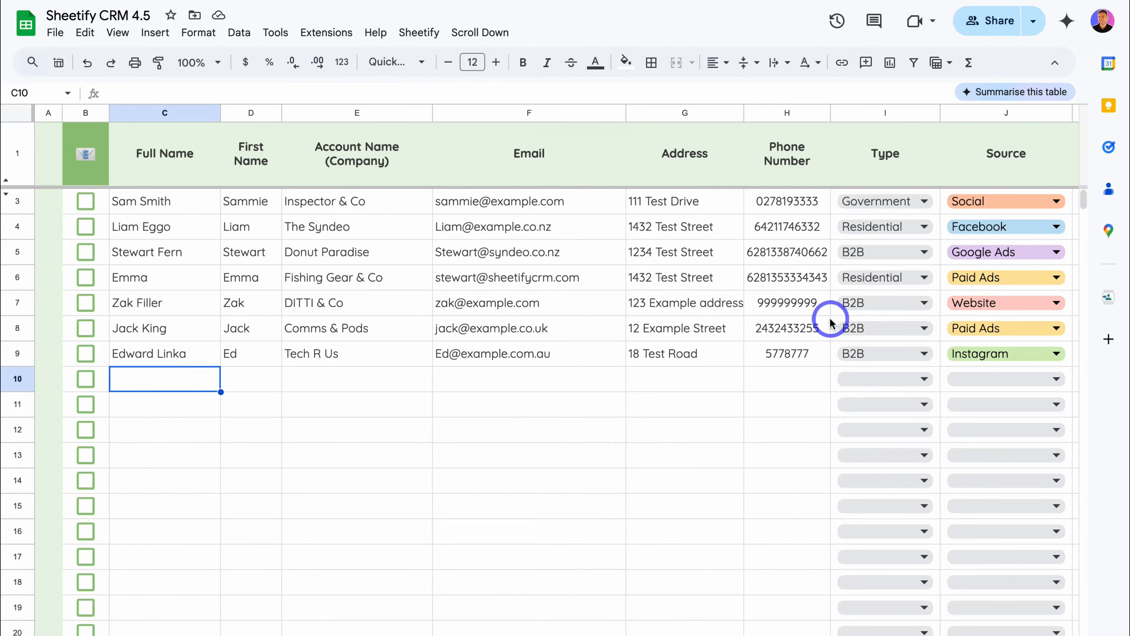
Check the column order in the Sheetify CRM 4.5 sheet and add a "Date Added" header after Source in the Excel CRM workbook.
scroll(833, 315, right, 3)
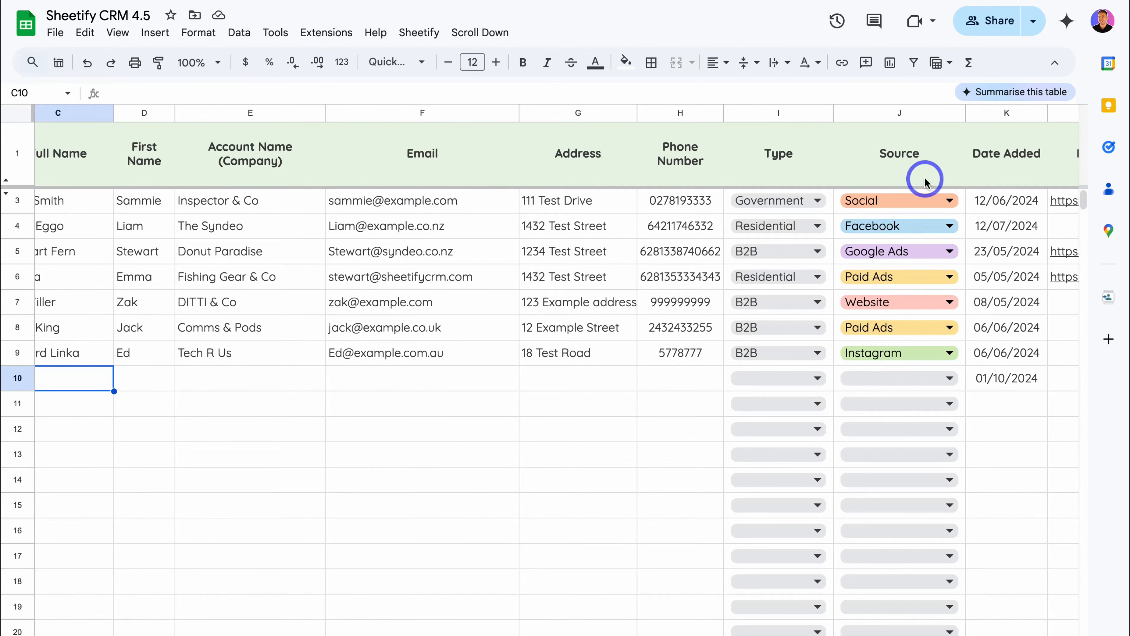
scroll(923, 173, right, 3)
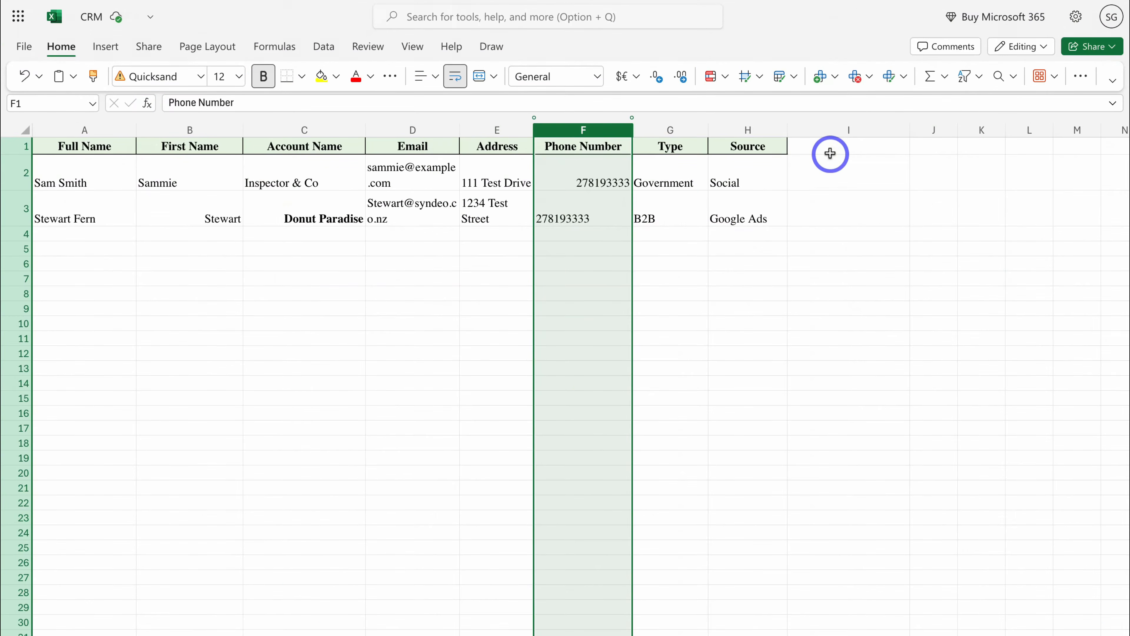
click(831, 151)
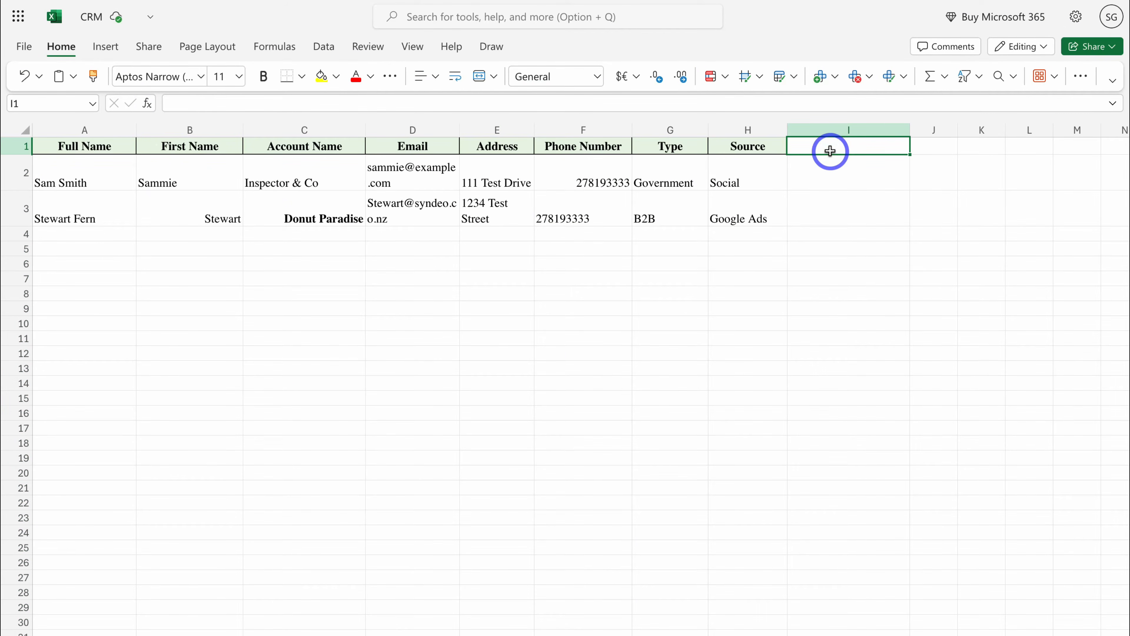
text(Date Added)
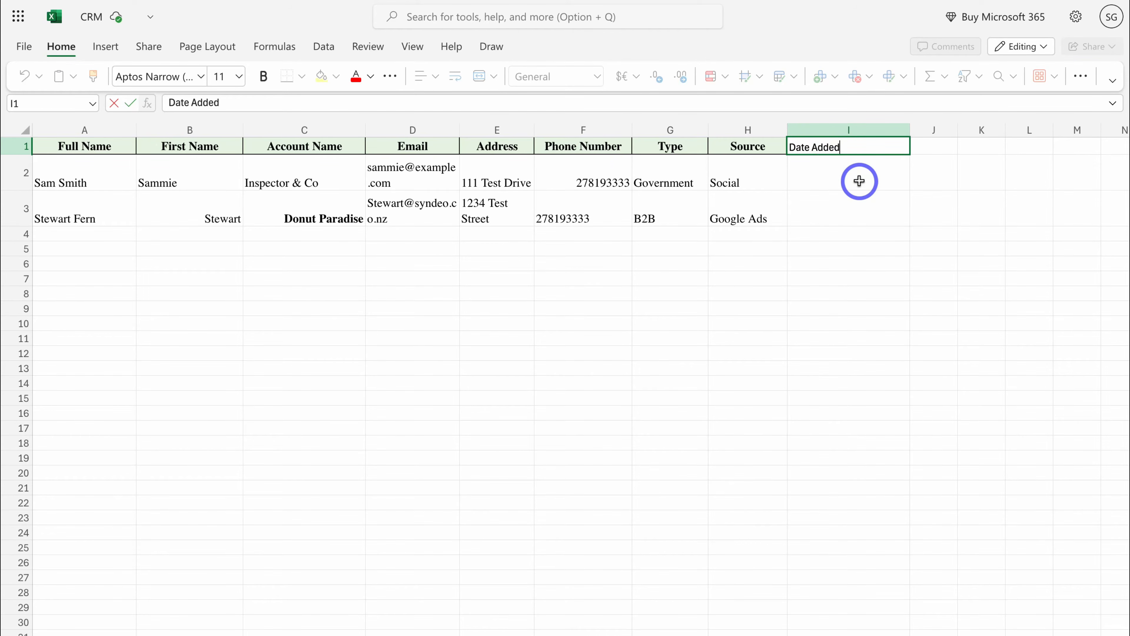
Fill the Date Added column with 05/01/2025 for the first contact and 15/01/2025 for the second.
click(836, 182)
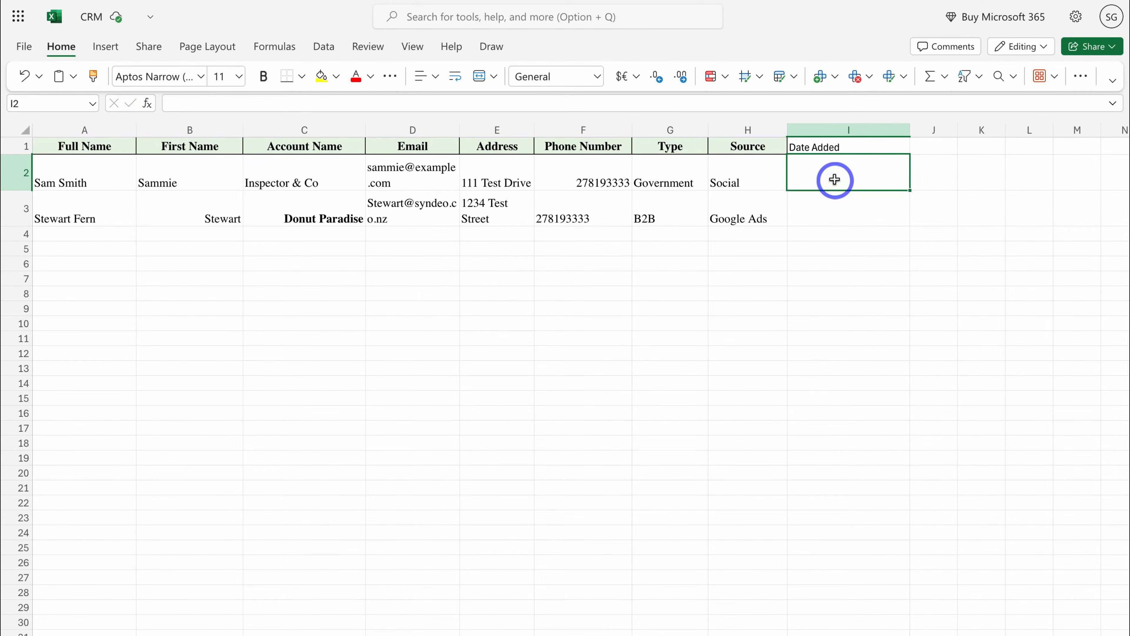
text(05/01/2025)
click(832, 204)
click(902, 186)
drag(909, 190, 906, 214)
double_click(873, 213)
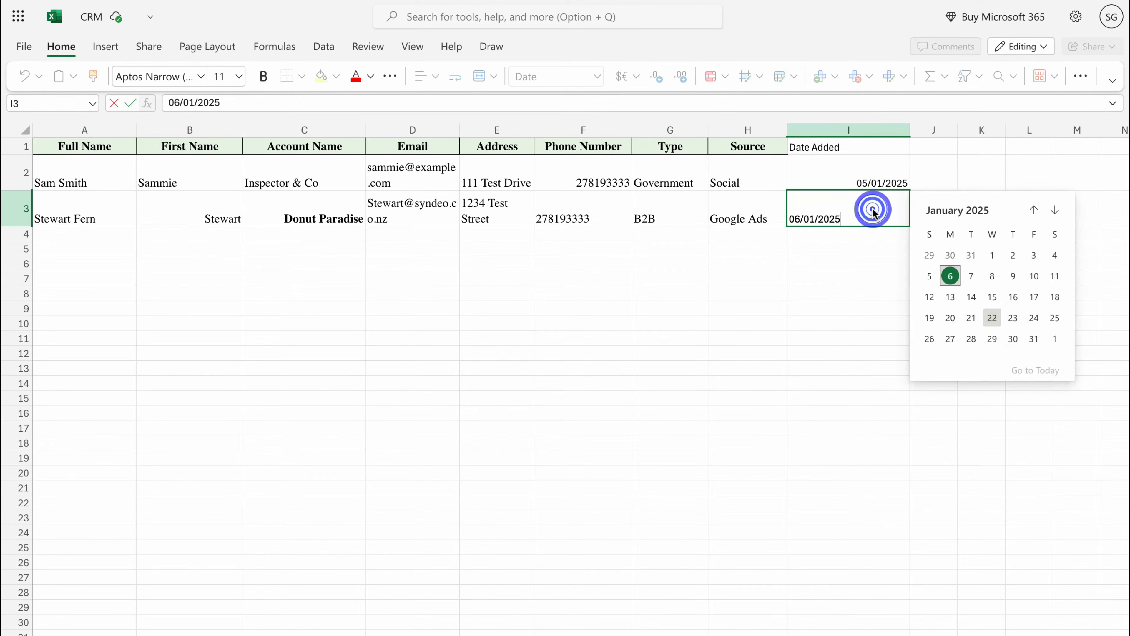
click(996, 293)
click(901, 289)
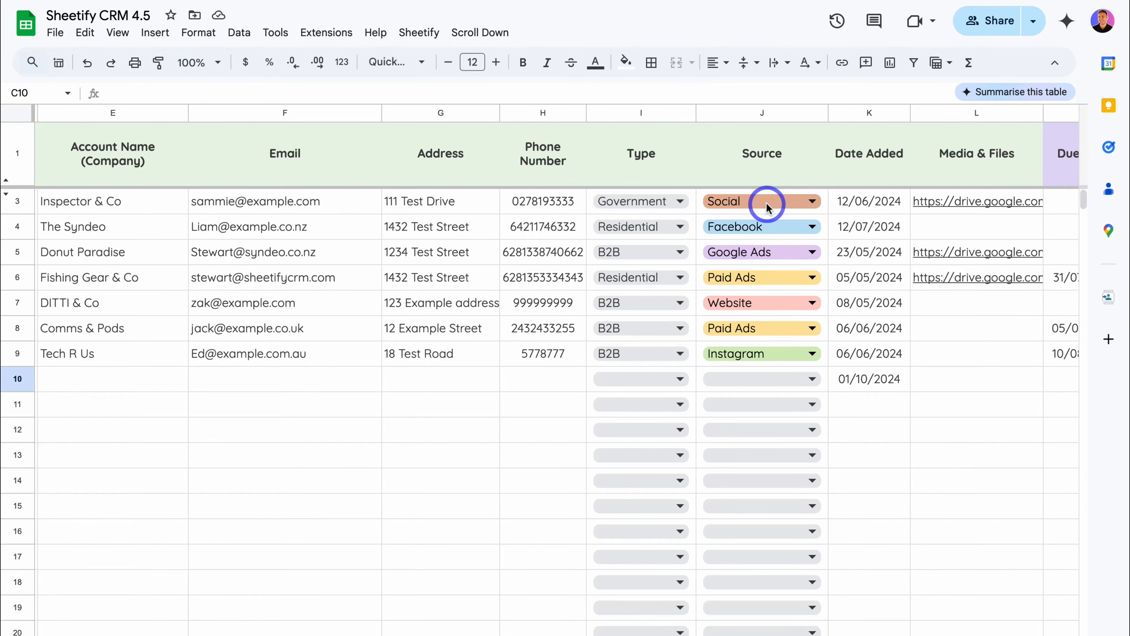
Switch to Sheetify CRM 4.5, review the dropdown options in the Type and Source columns, and look through the workbook's other sheets.
click(662, 260)
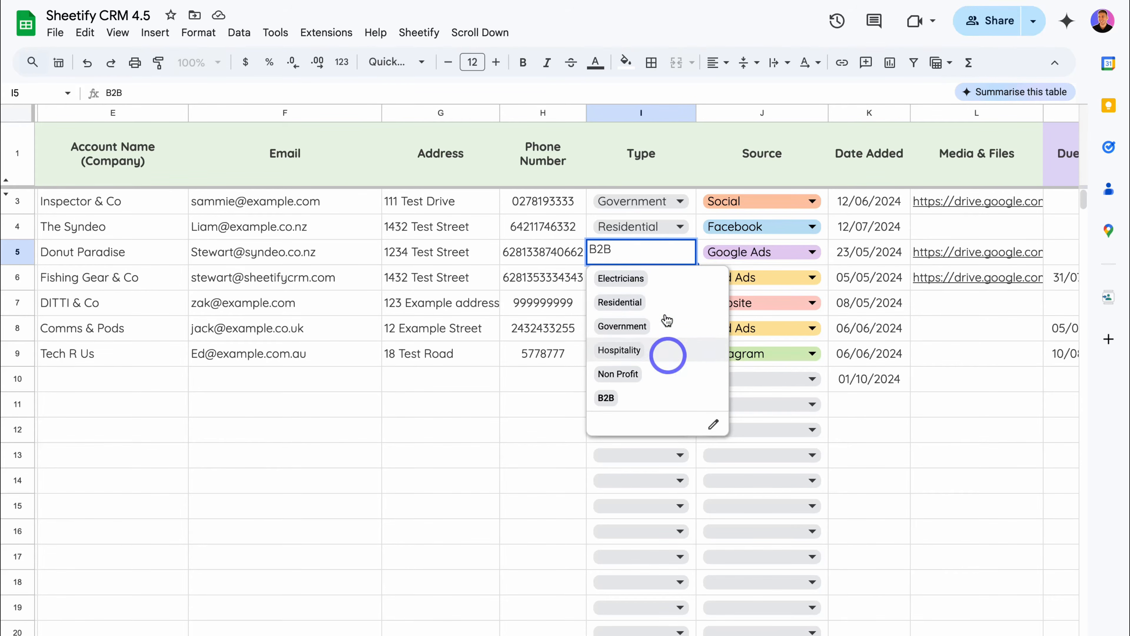
click(787, 255)
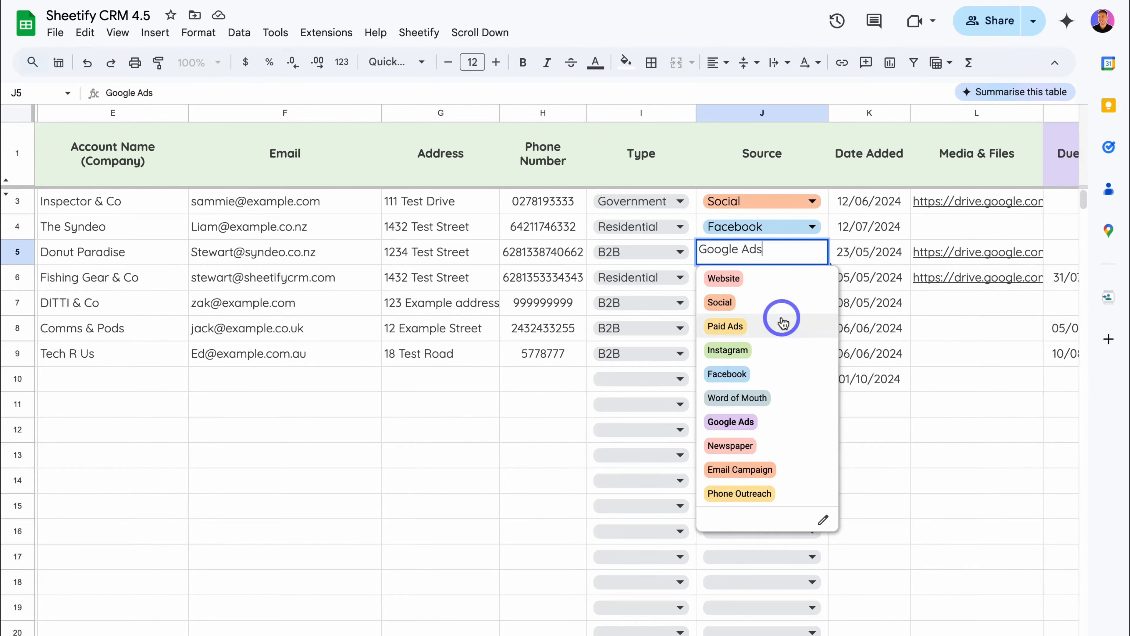
click(518, 388)
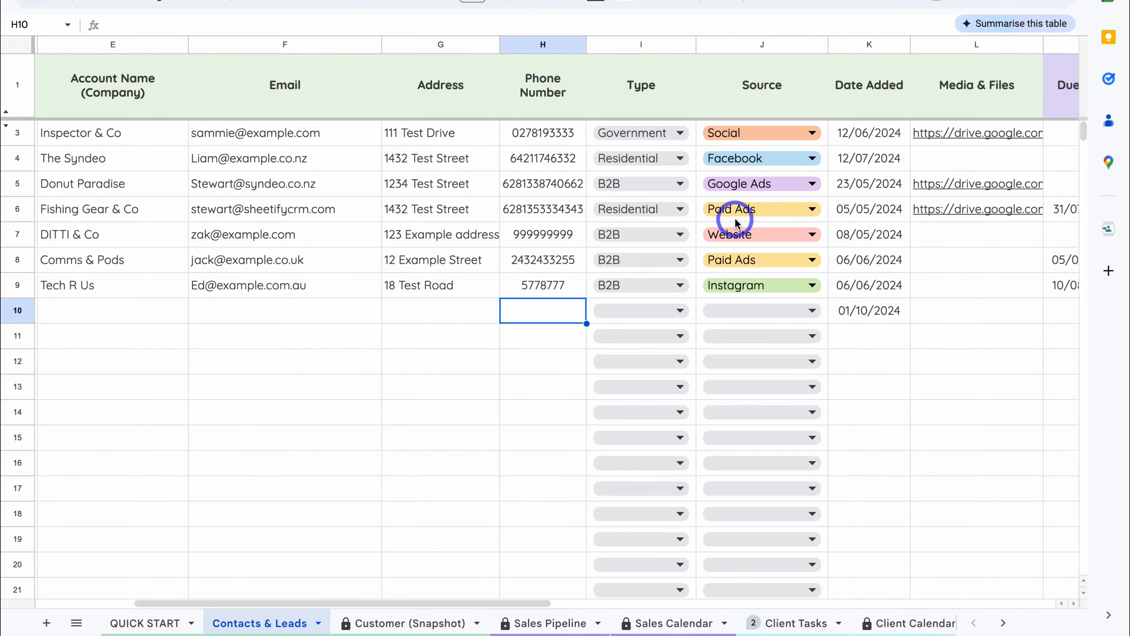
scroll(697, 621, right, 3)
scroll(697, 621, right, 5)
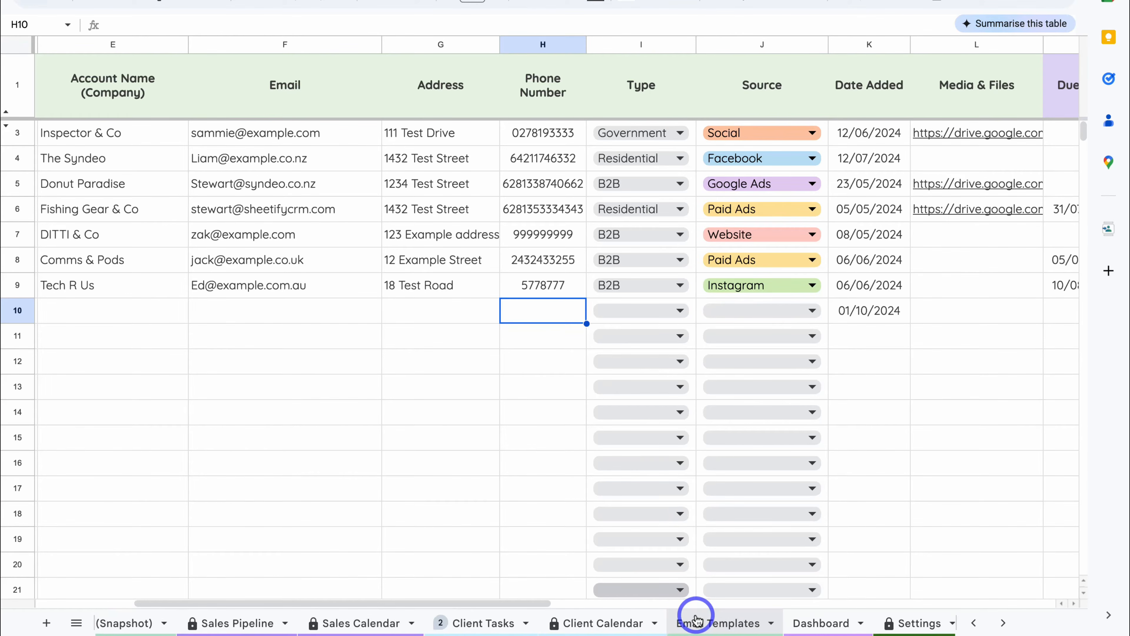
click(808, 623)
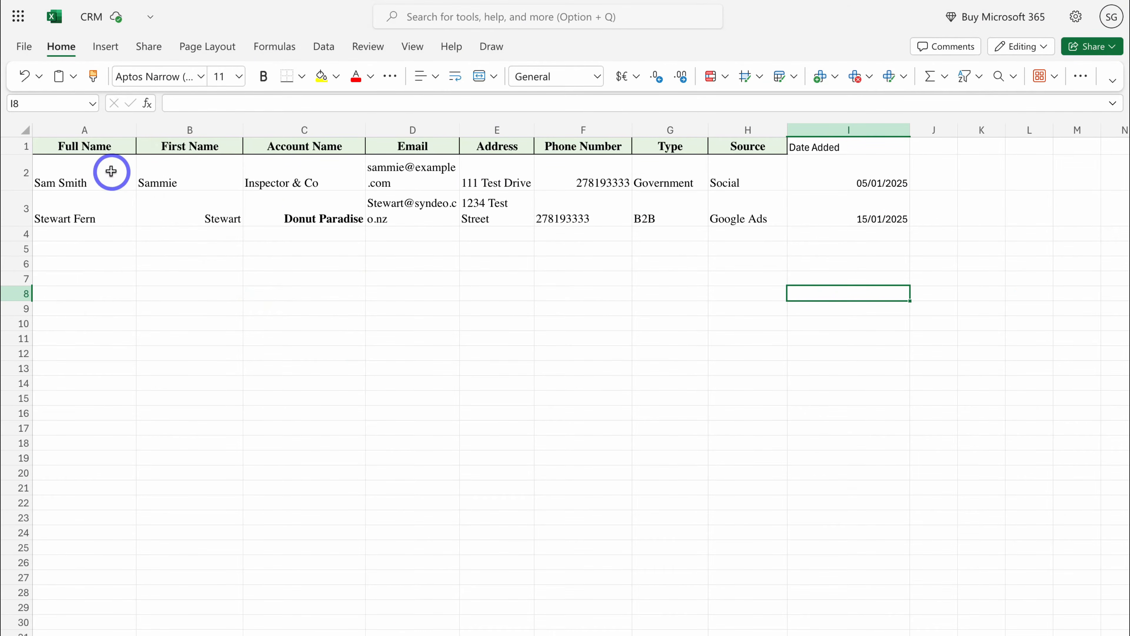
Copy both contact rows, A2:I3, from the Excel CRM workbook without the header row.
mouse_move(111, 171)
mouse_down()
mouse_move(356, 239)
mouse_move(635, 245)
mouse_move(842, 212)
mouse_up()
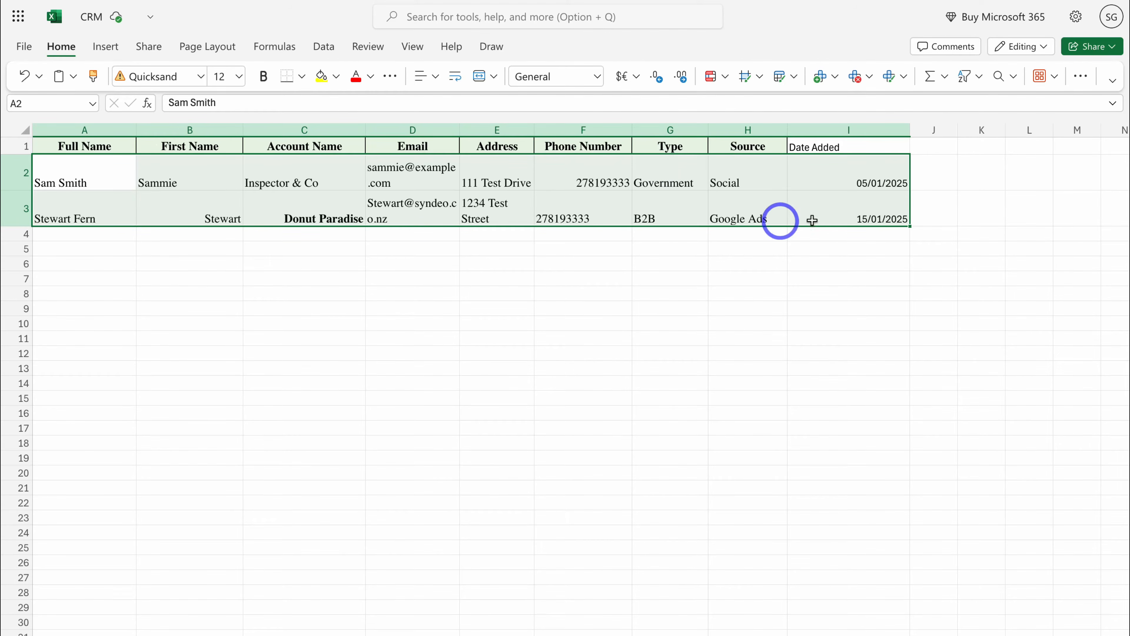
click(72, 78)
click(98, 128)
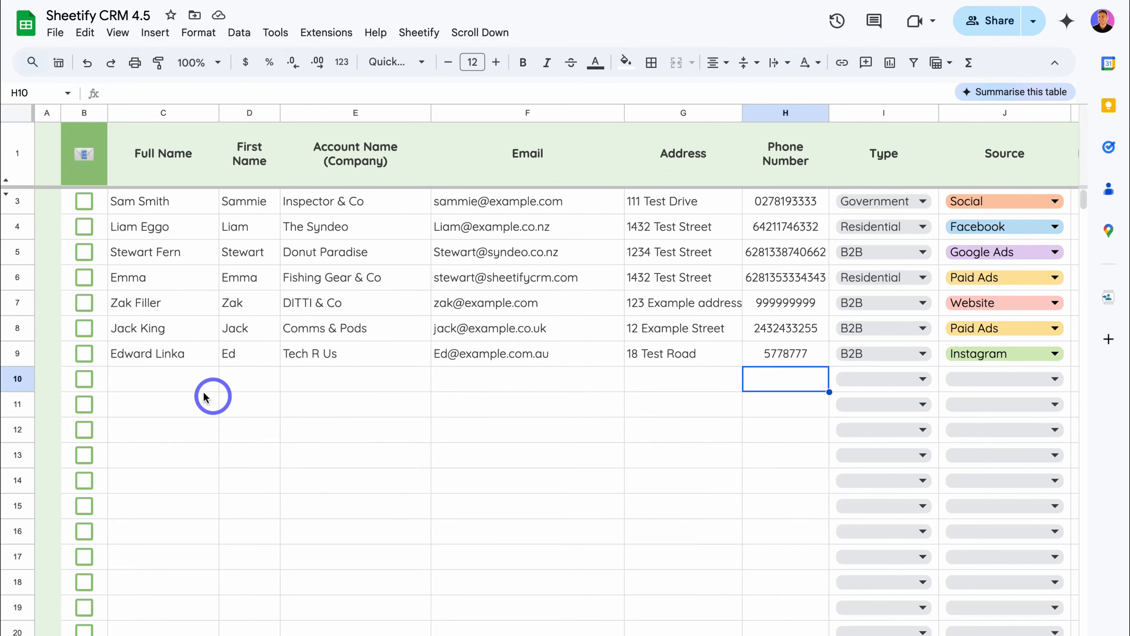
Paste the copied contacts as values only from cell C10 in the Contacts & Leads sheet of Sheetify CRM 4.5 and check the columns.
click(181, 386)
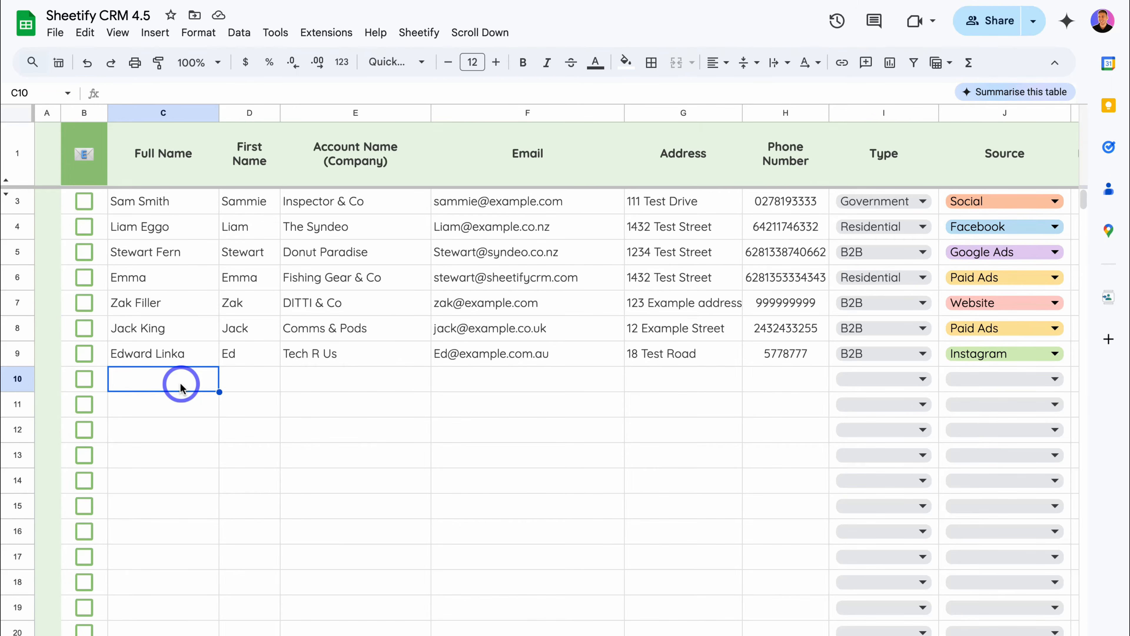
right_click(181, 387)
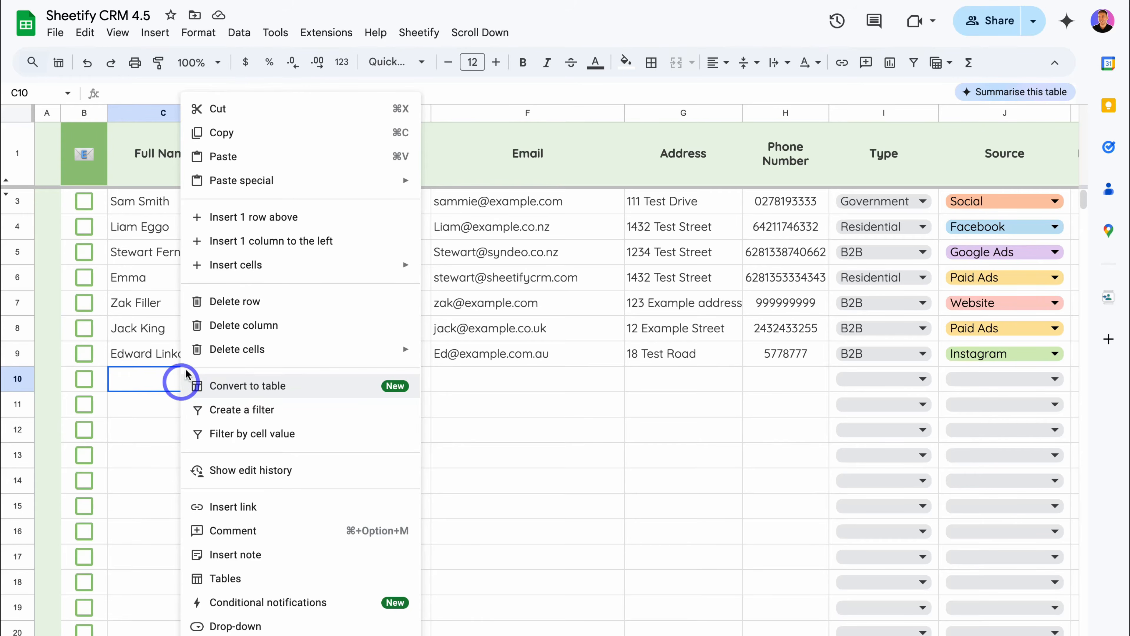
mouse_move(286, 186)
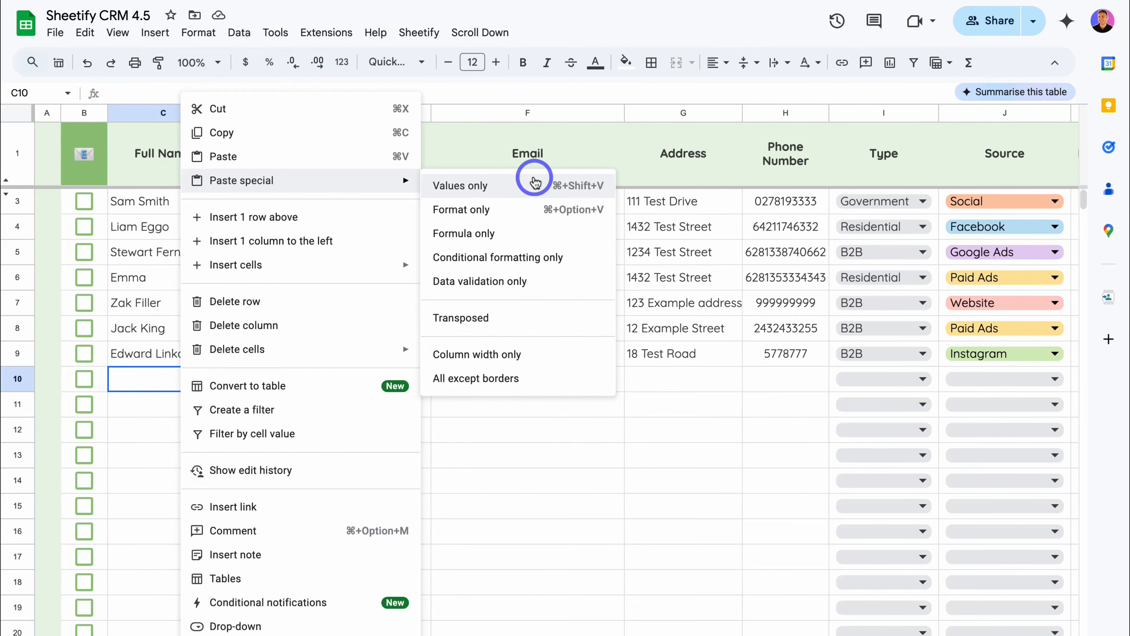
click(535, 182)
scroll(516, 411, right, 3)
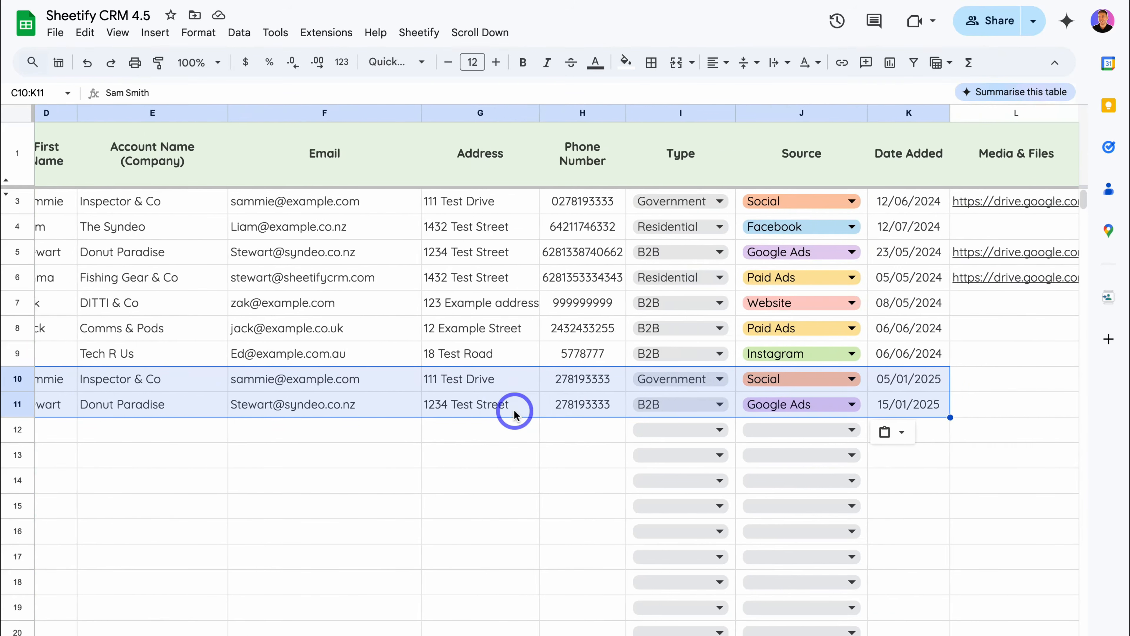
scroll(516, 411, right, 2)
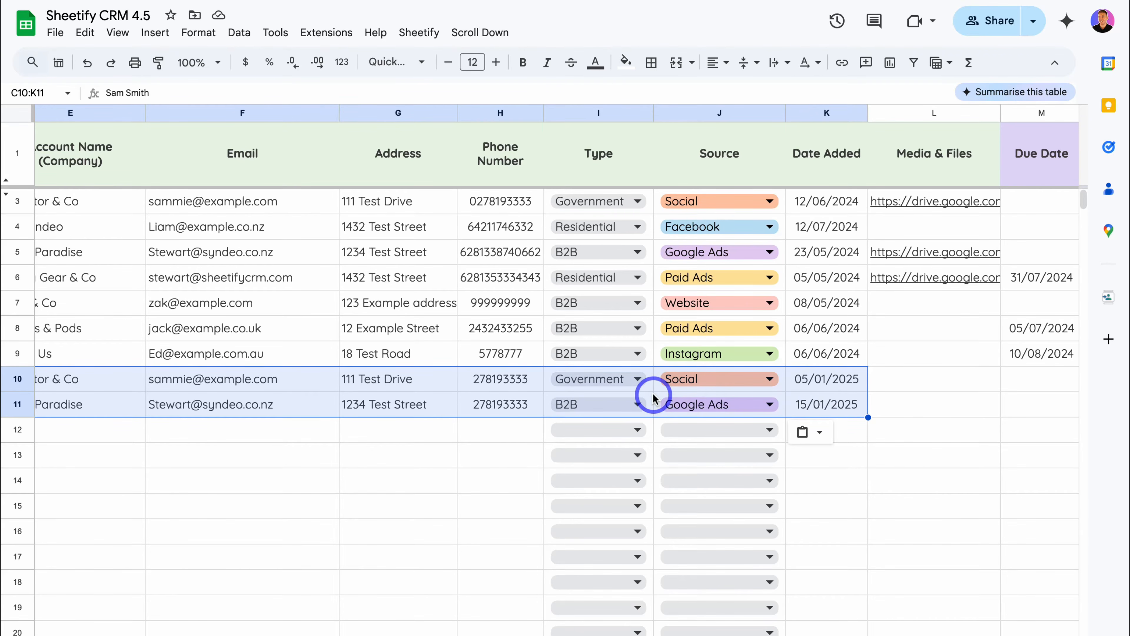
scroll(653, 398, left, 6)
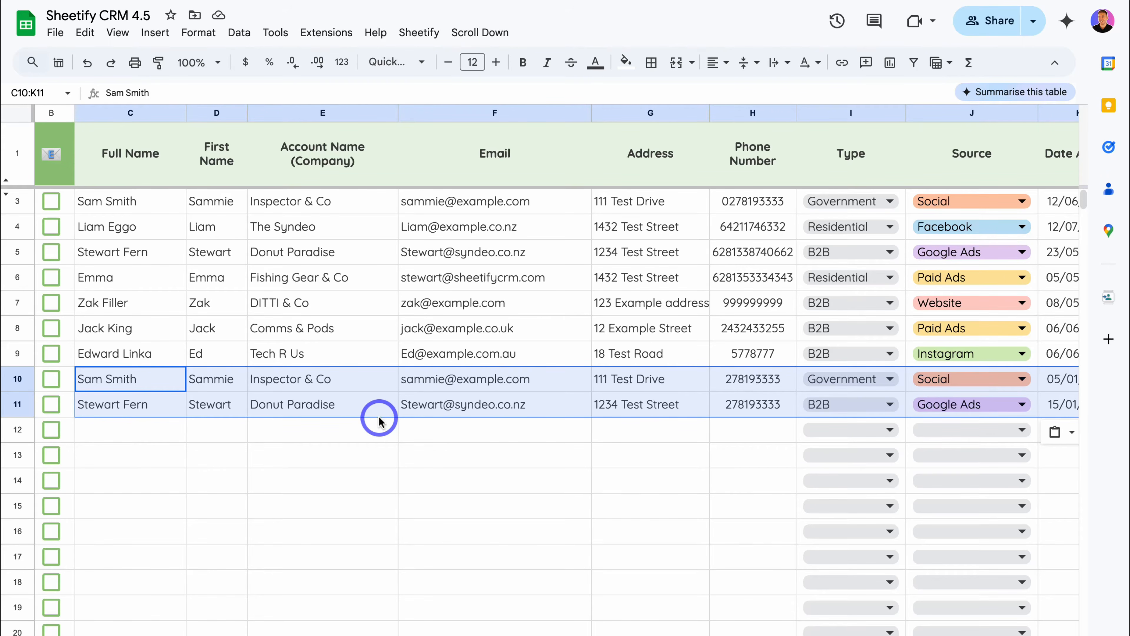
click(382, 450)
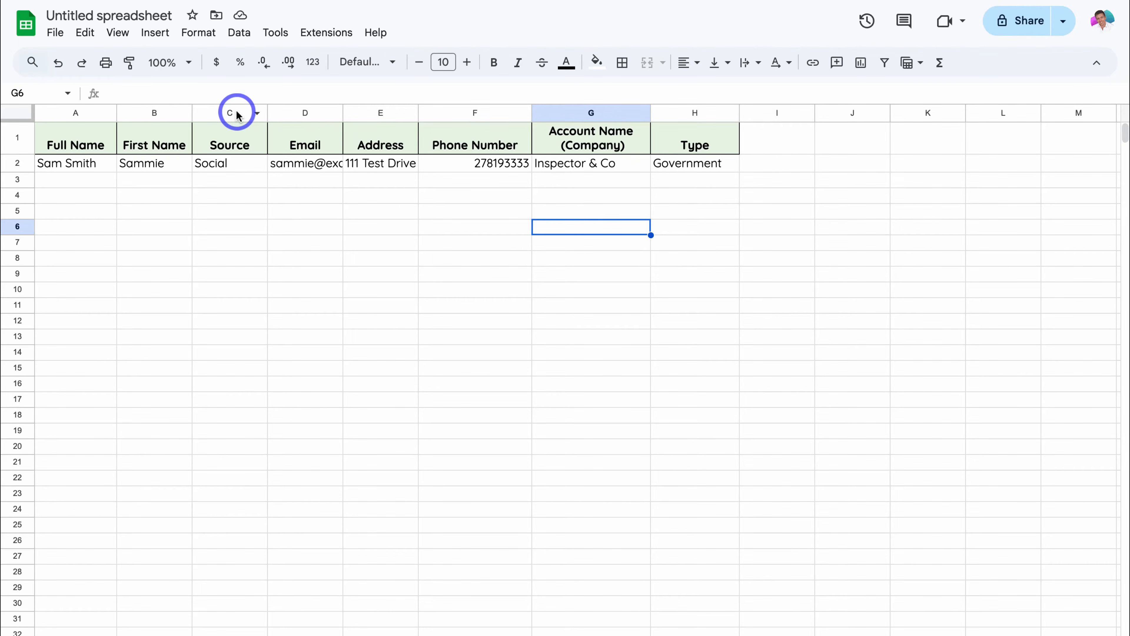
In the untitled Google spreadsheet, move the Email column before Source and the Account Name (Company) column directly after First Name.
click(304, 113)
drag(307, 113, 225, 114)
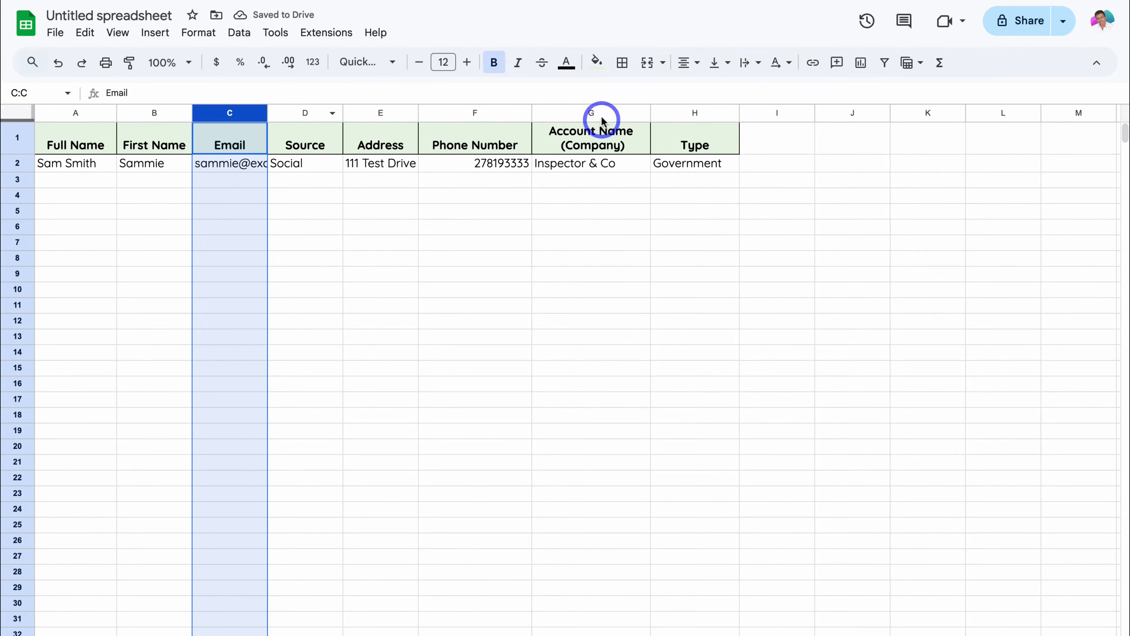
click(585, 114)
drag(588, 113, 227, 114)
click(389, 198)
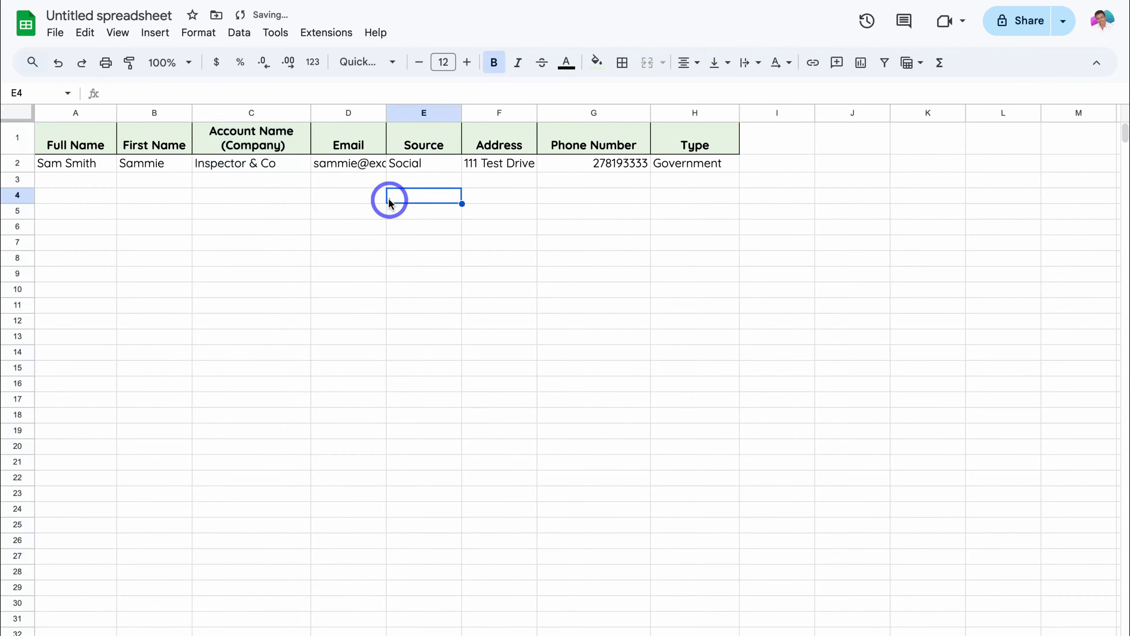
Move the Address, Phone Number and Type columns ahead of Source, in that order.
click(504, 113)
drag(502, 113, 414, 112)
click(577, 113)
drag(578, 112, 518, 111)
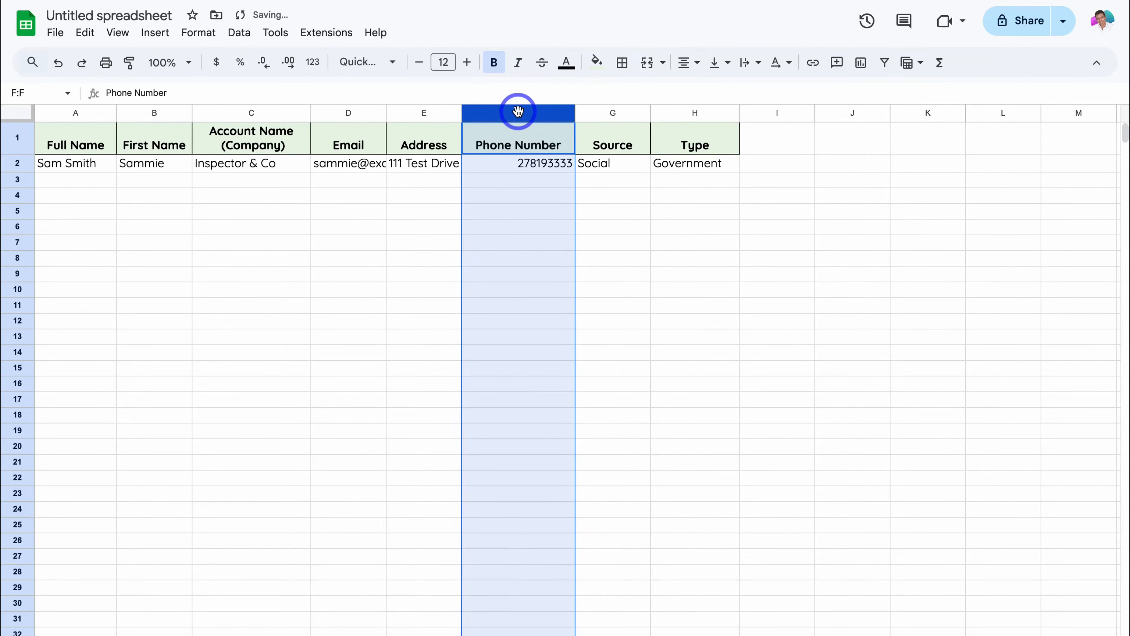
click(686, 111)
drag(687, 111, 614, 110)
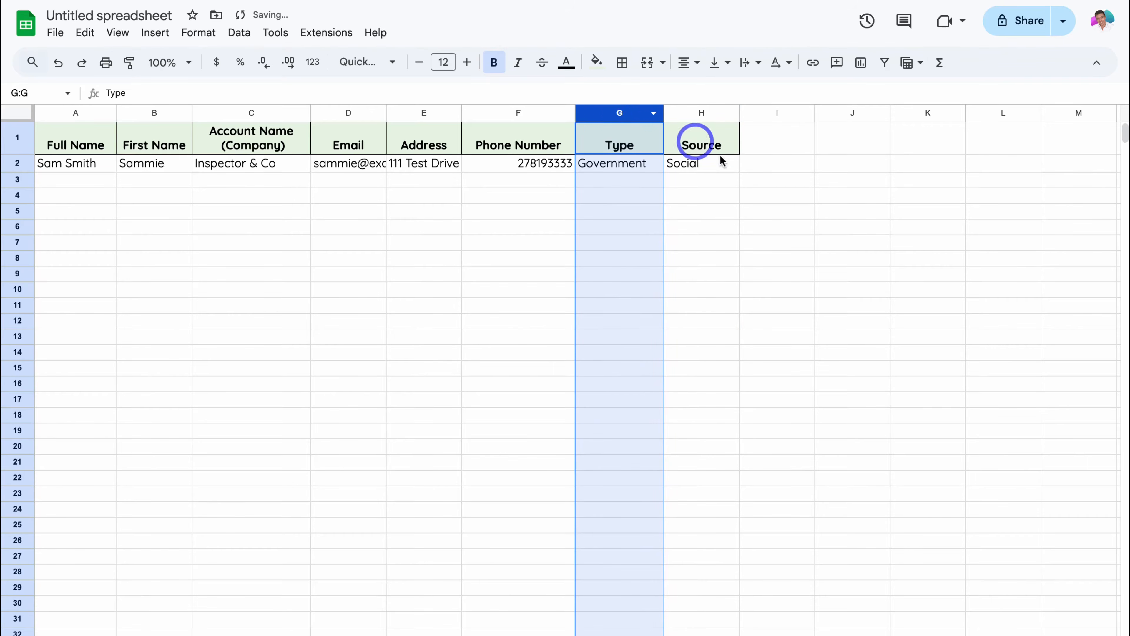
click(718, 226)
Copy the contact row A2:H2 of the untitled spreadsheet.
drag(47, 165, 722, 168)
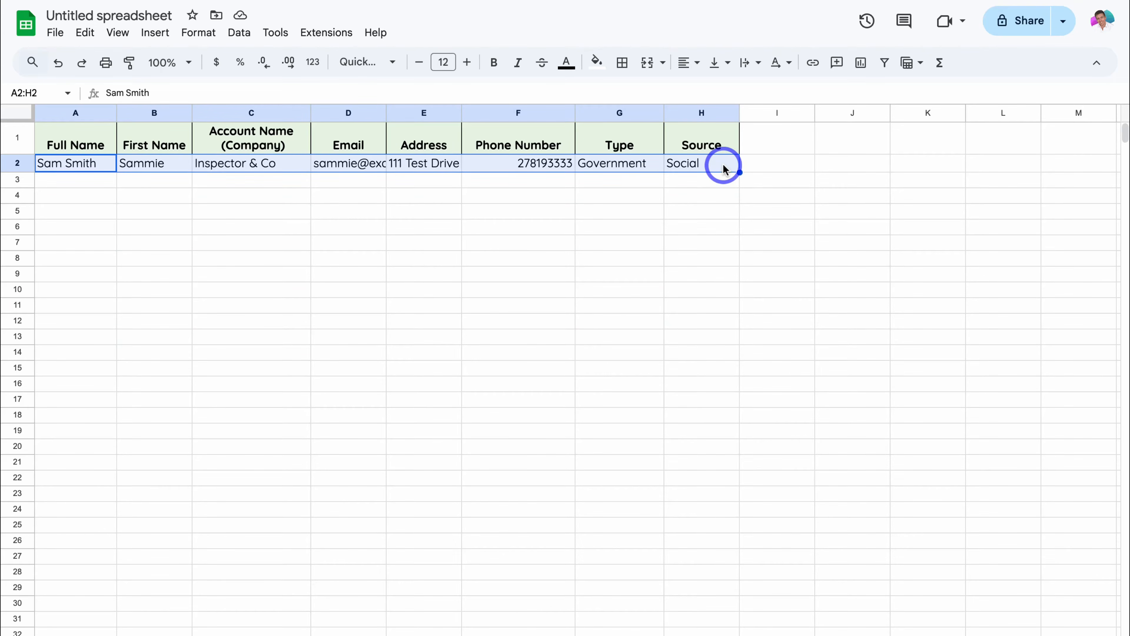
right_click(723, 168)
click(764, 204)
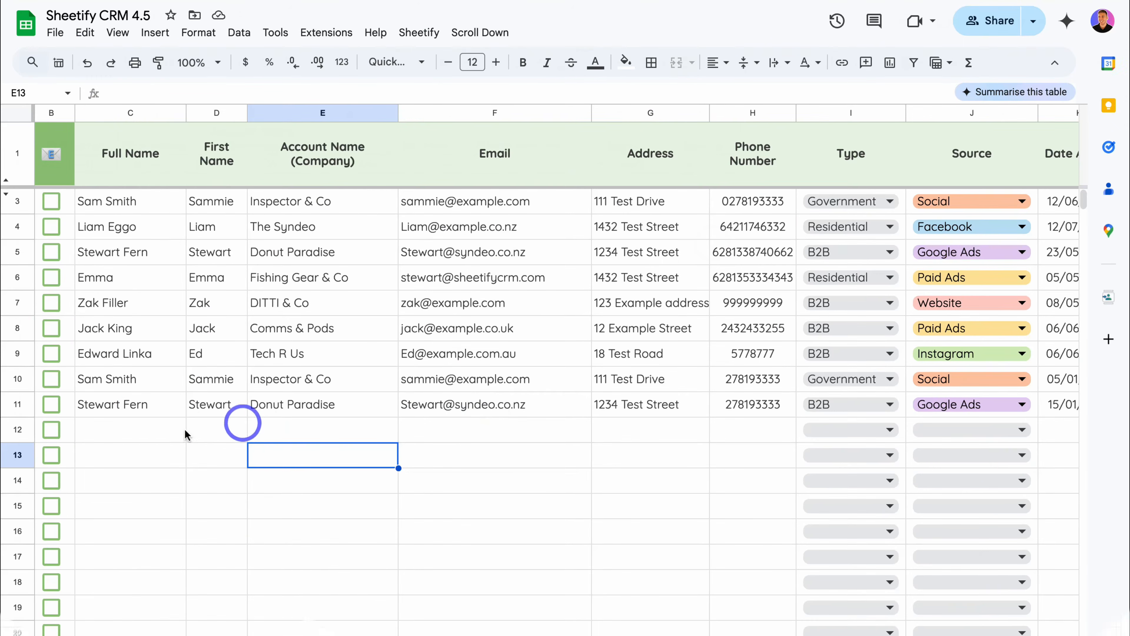
Paste the copied contact as values only into cell C12 of the Sheetify CRM 4.5 contacts sheet and review the row's columns.
click(141, 435)
right_click(141, 435)
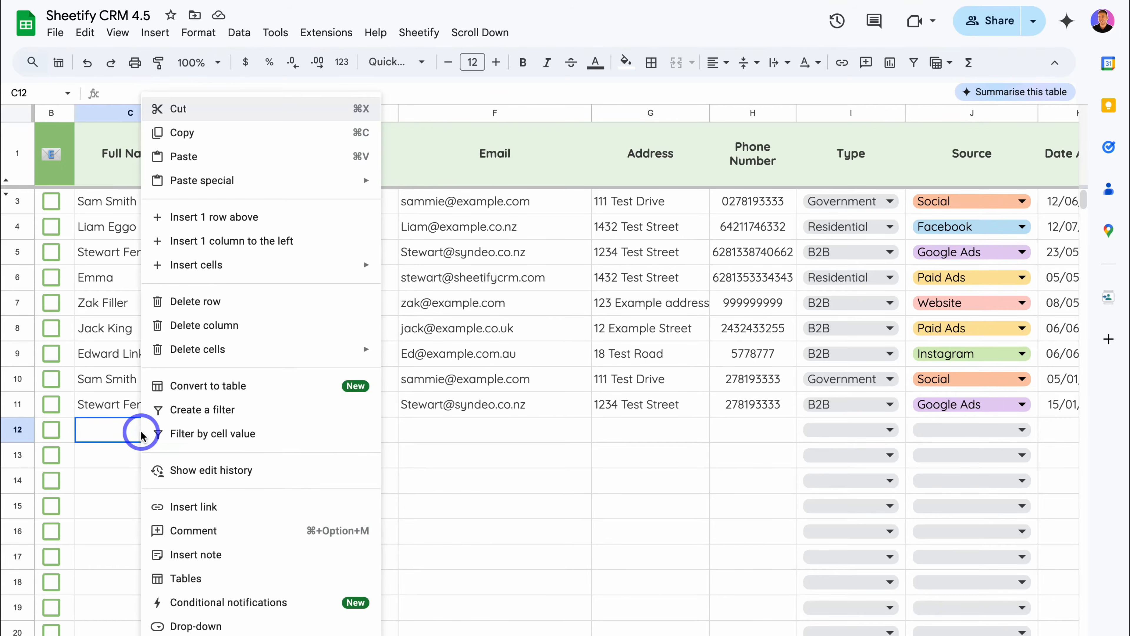
mouse_move(273, 180)
click(435, 187)
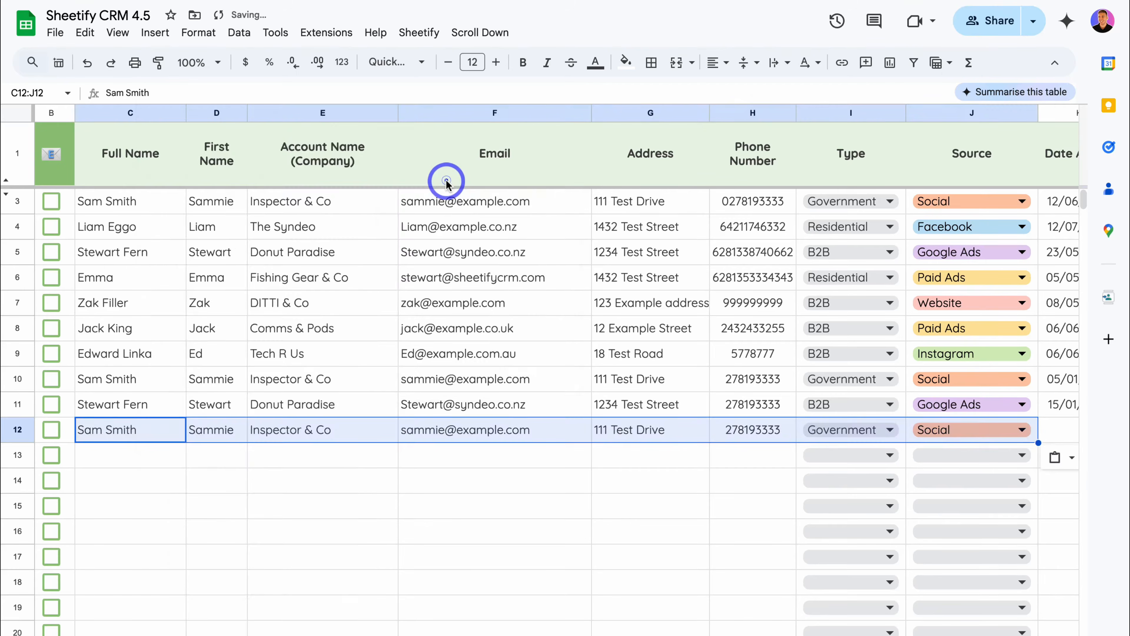
click(596, 459)
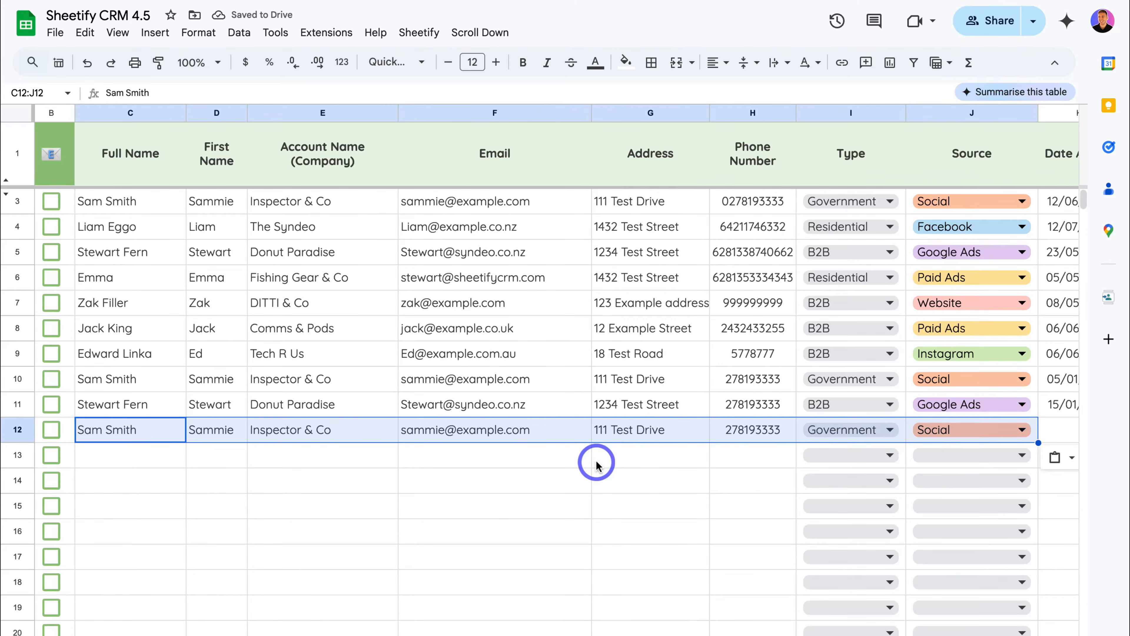
scroll(596, 459, right, 4)
scroll(795, 151, right, 20)
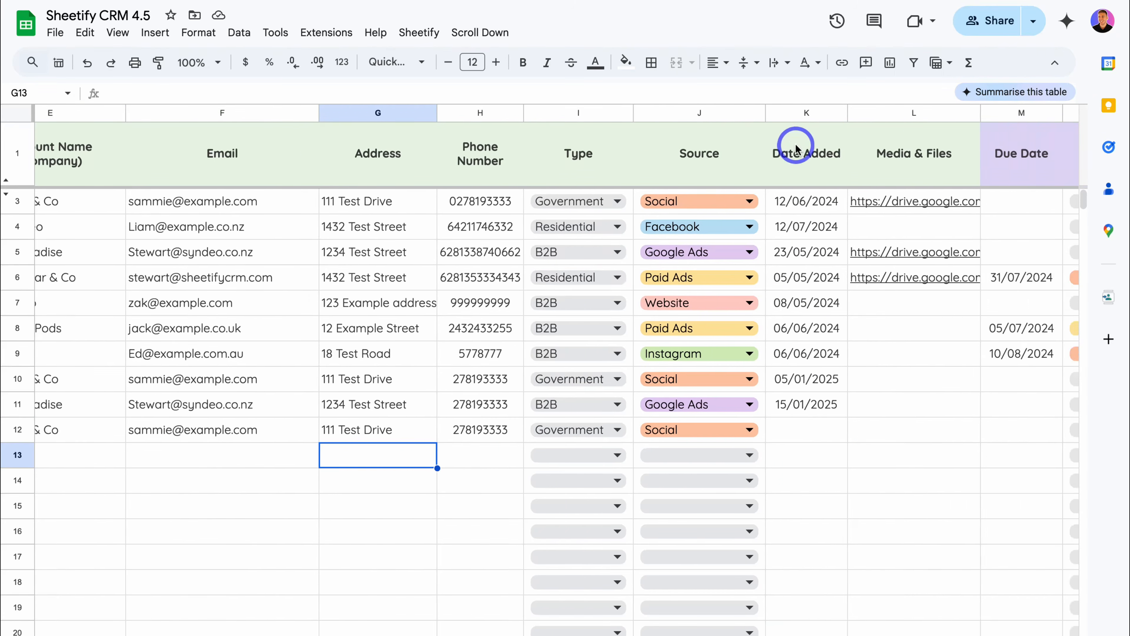
scroll(795, 151, left, 20)
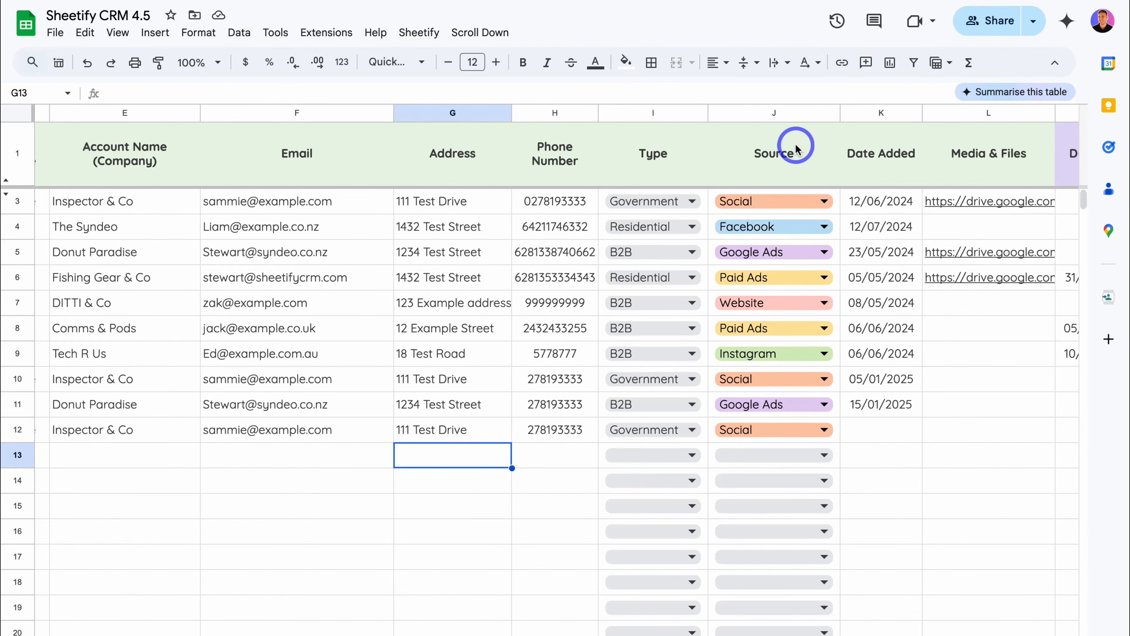
Upload CSV Example.csv from the Desktop and import it into the blank Google spreadsheet, replacing the spreadsheet and detecting the separator automatically.
scroll(795, 149, left, 5)
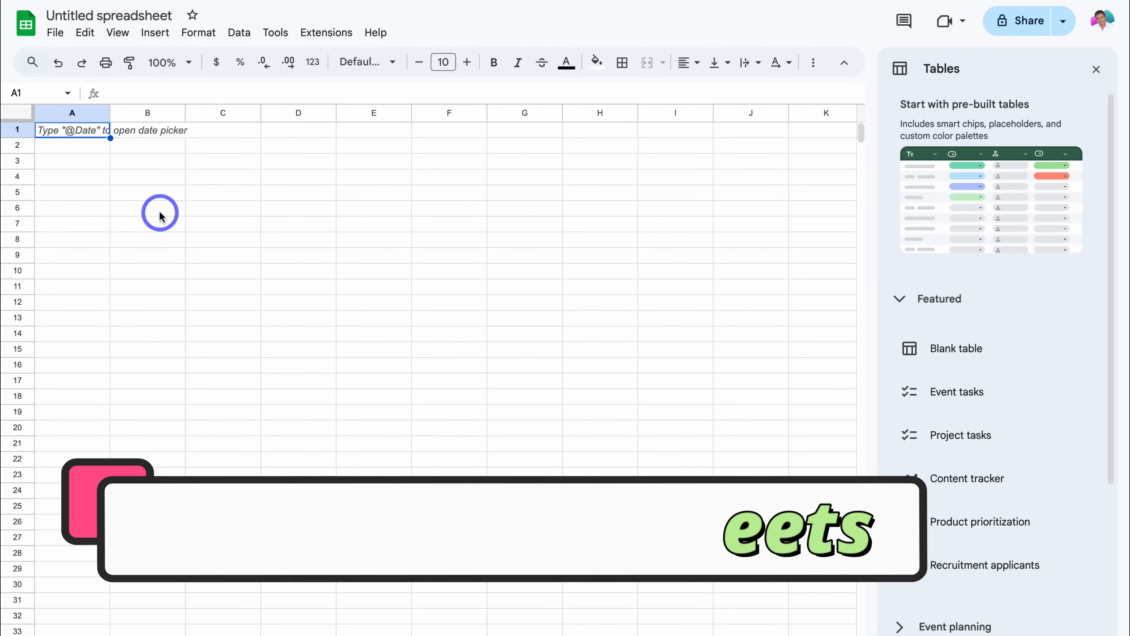
click(59, 35)
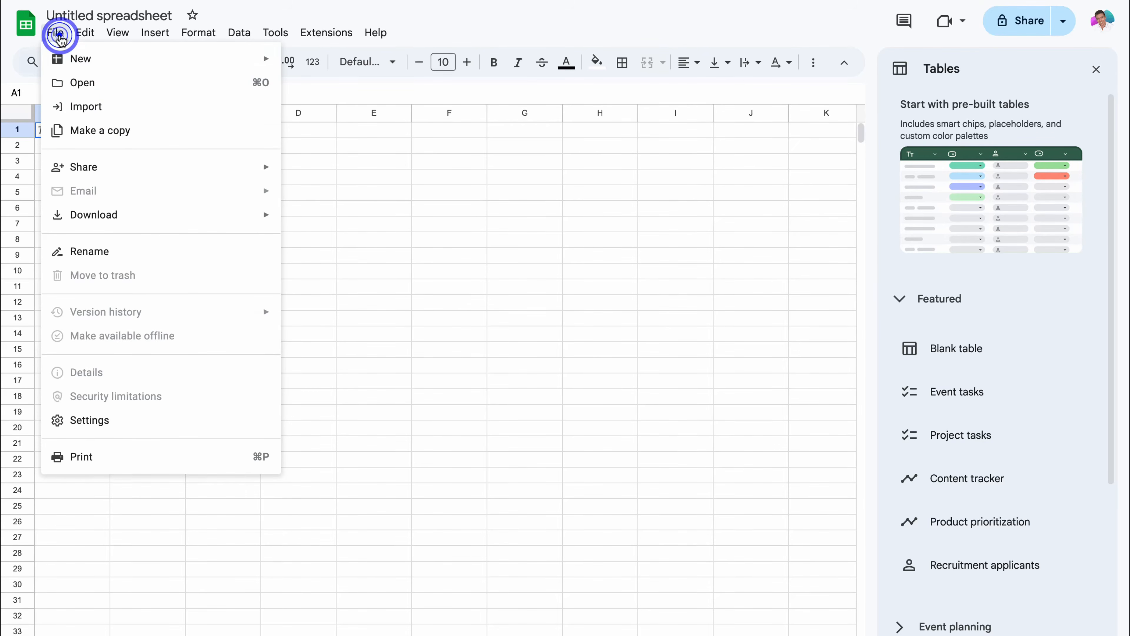
click(113, 106)
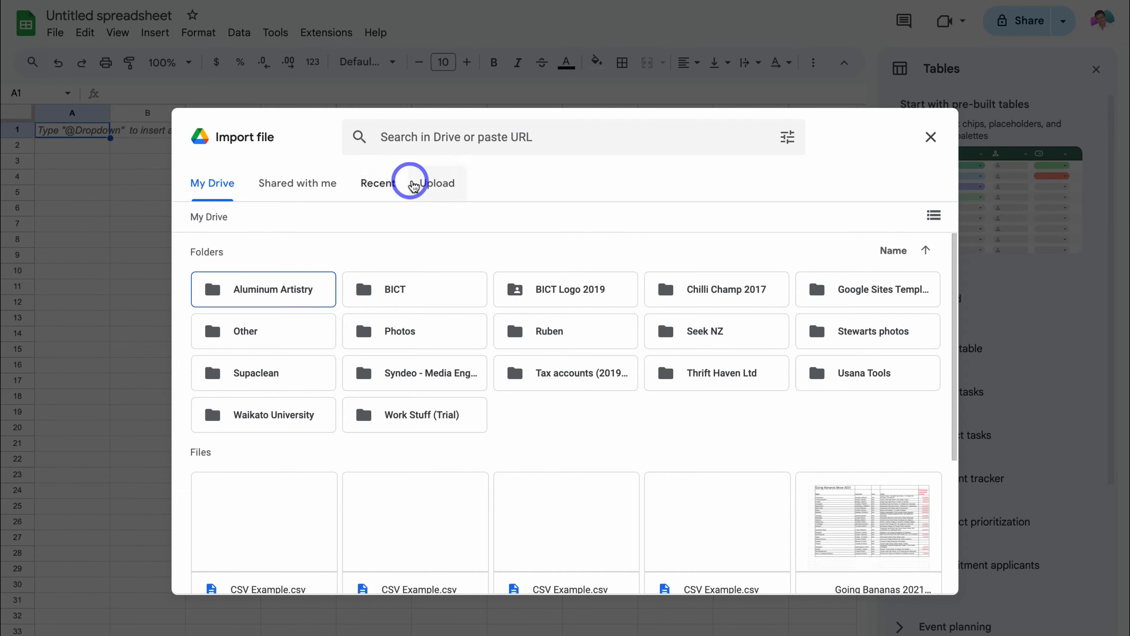
click(435, 186)
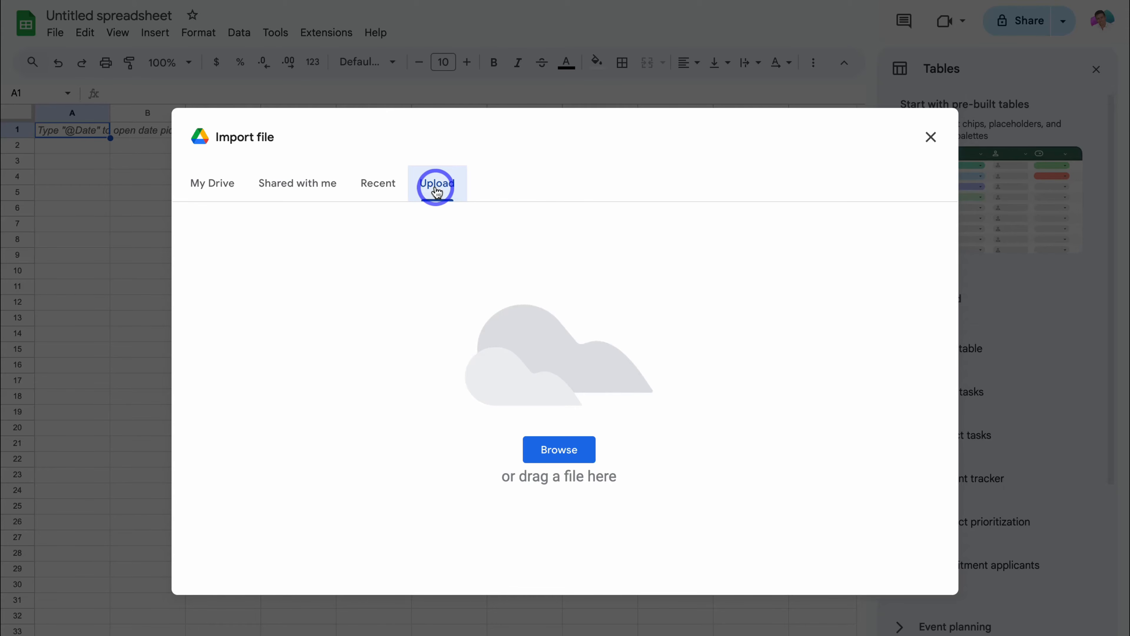
click(559, 449)
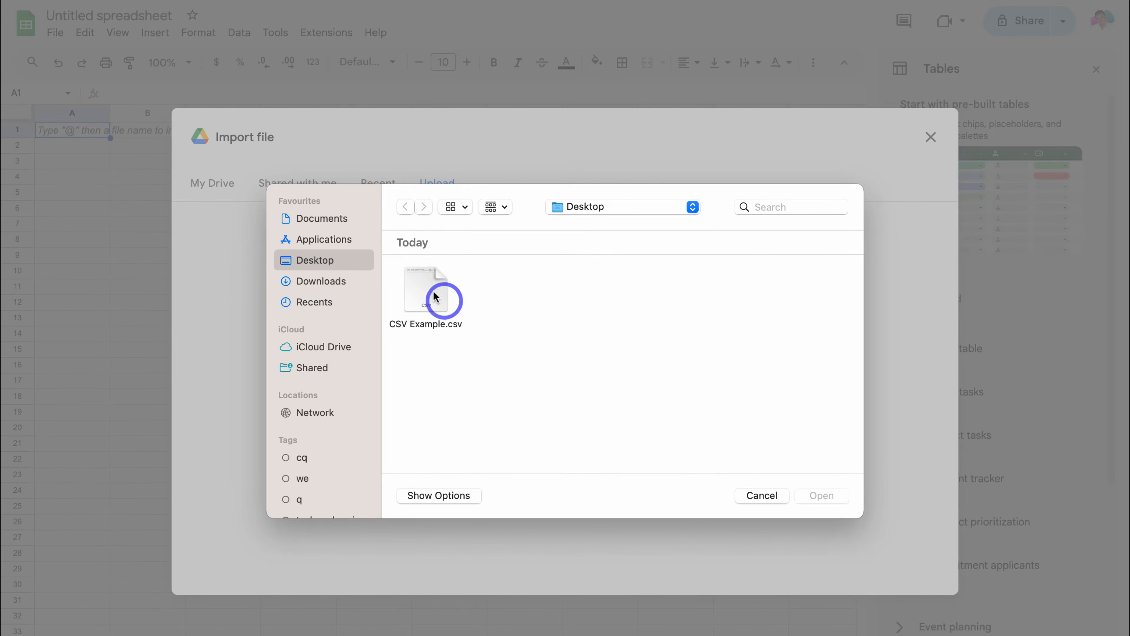
click(420, 288)
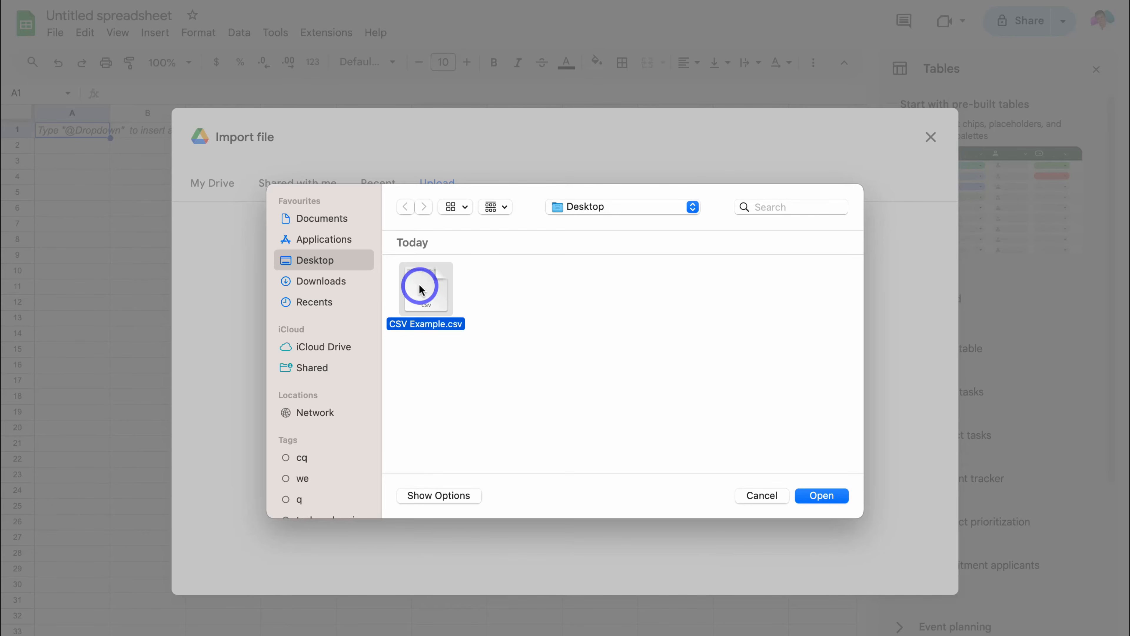
click(821, 496)
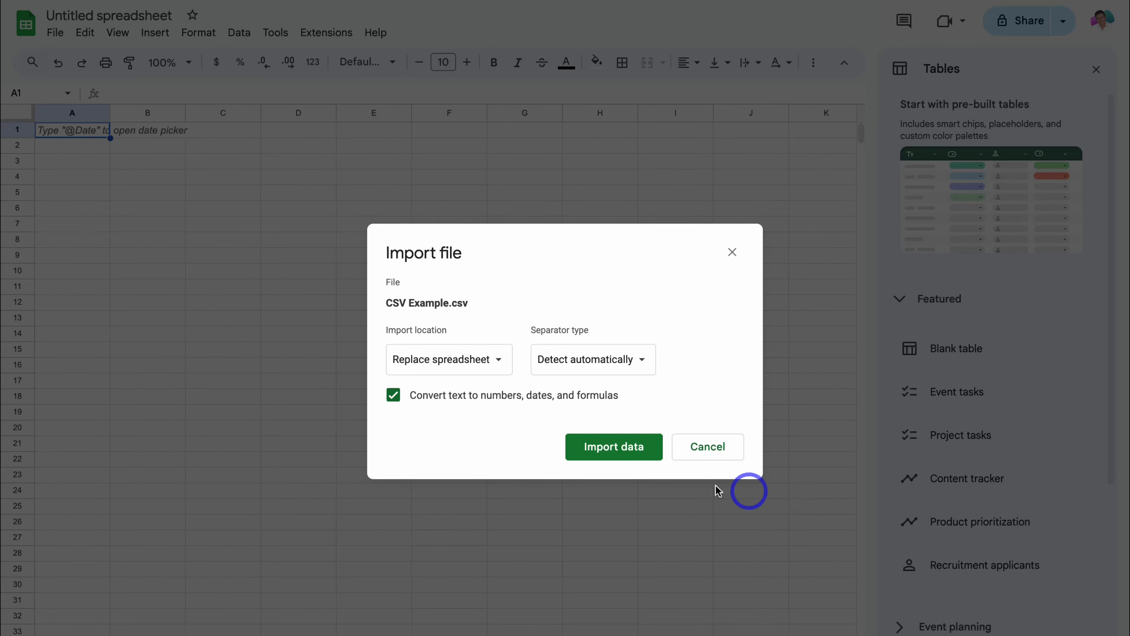
click(621, 455)
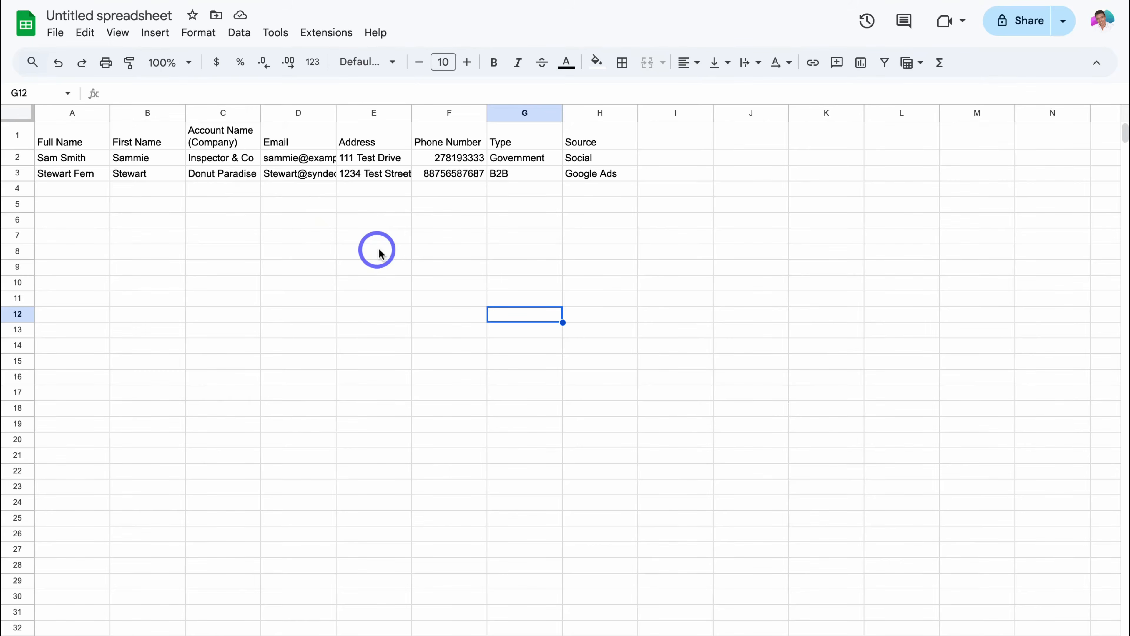
Format the header row A1:H1 of the imported spreadsheet in bold with a light green fill.
click(76, 136)
drag(102, 141, 595, 136)
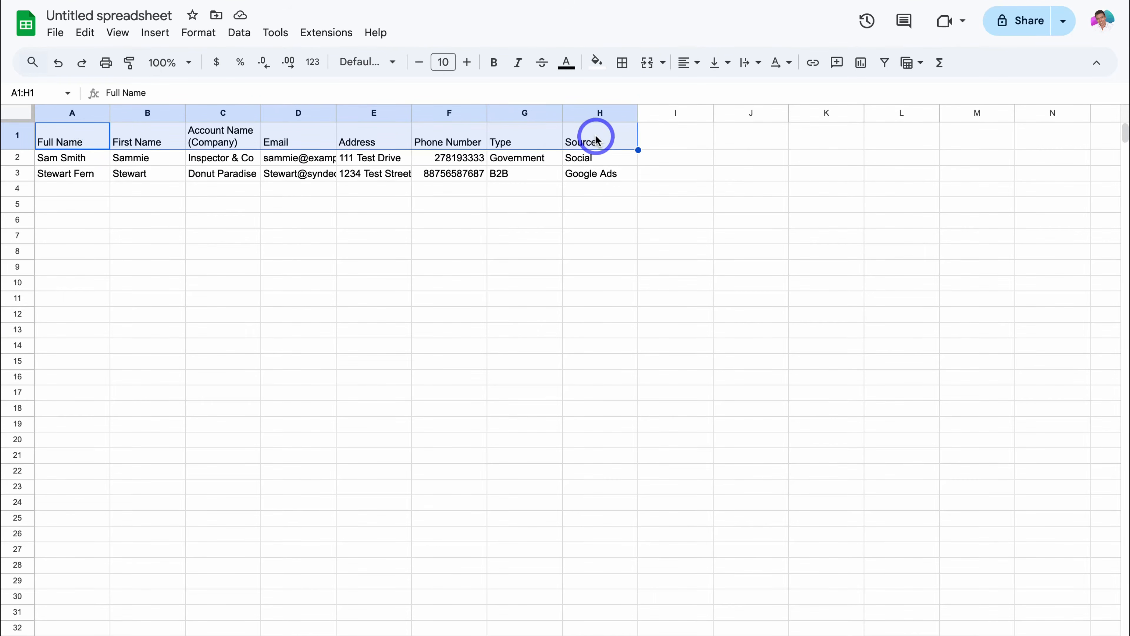
click(494, 62)
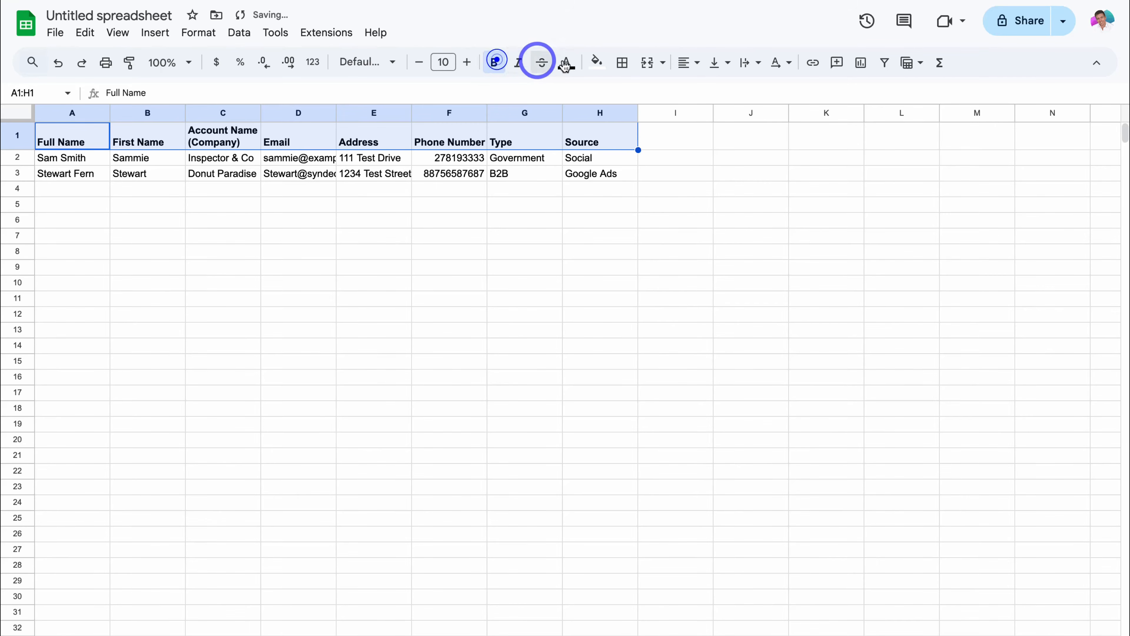
click(596, 63)
click(668, 144)
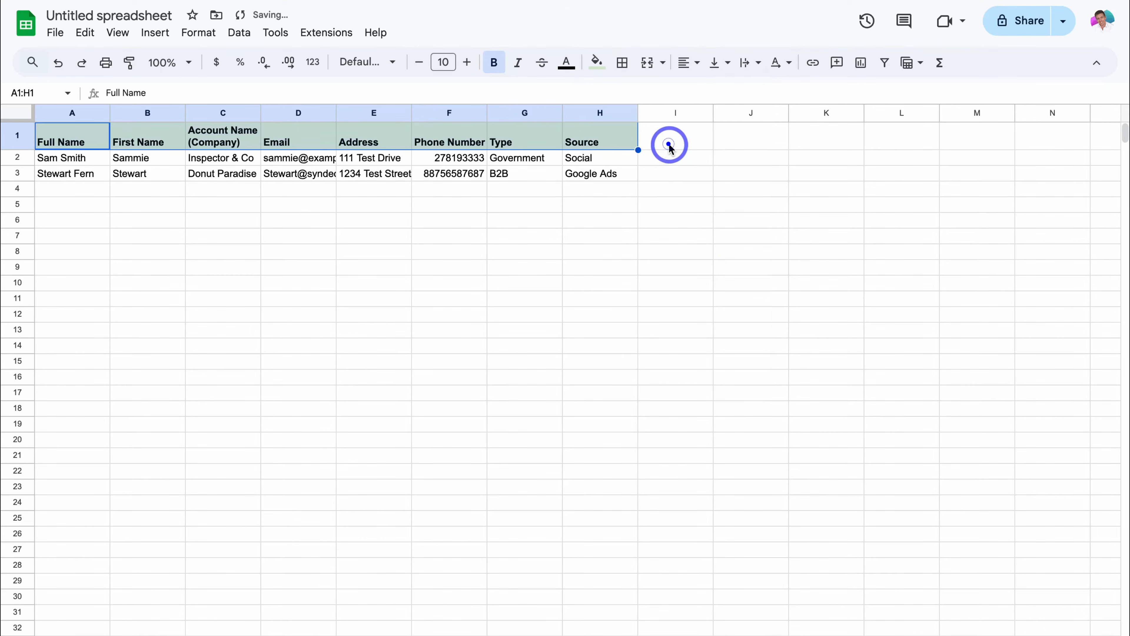
click(611, 220)
Copy the two contact rows A2:H3 of the imported spreadsheet.
drag(79, 159, 263, 173)
drag(377, 209, 596, 178)
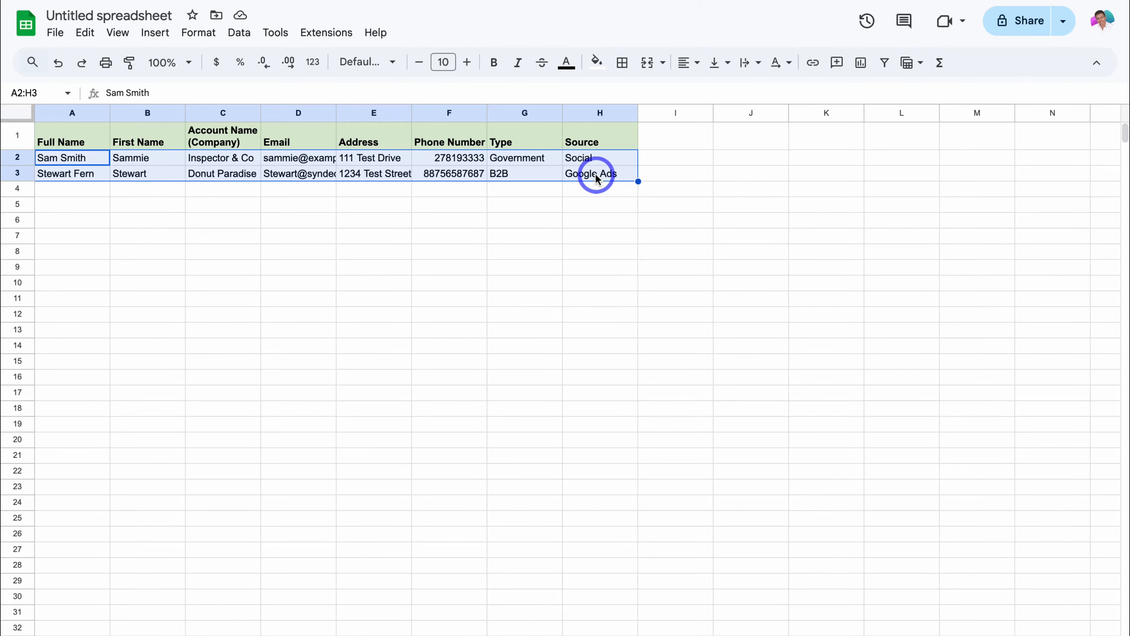
right_click(525, 176)
click(572, 216)
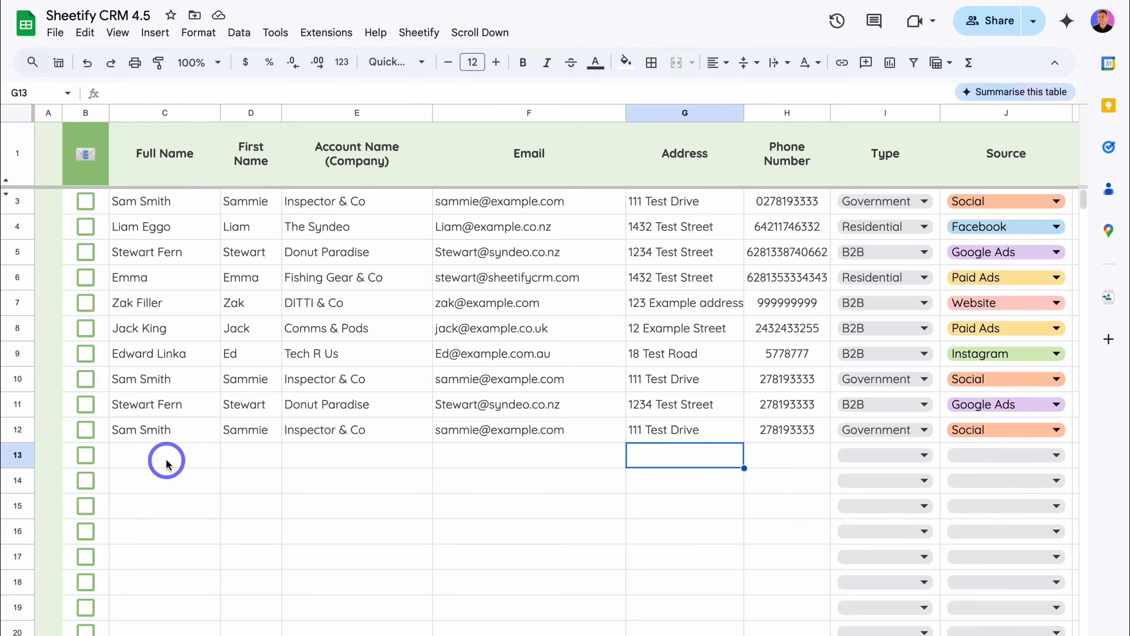
Paste the copied contacts as values only into cell C13 of the Sheetify CRM 4.5 contacts sheet.
click(166, 461)
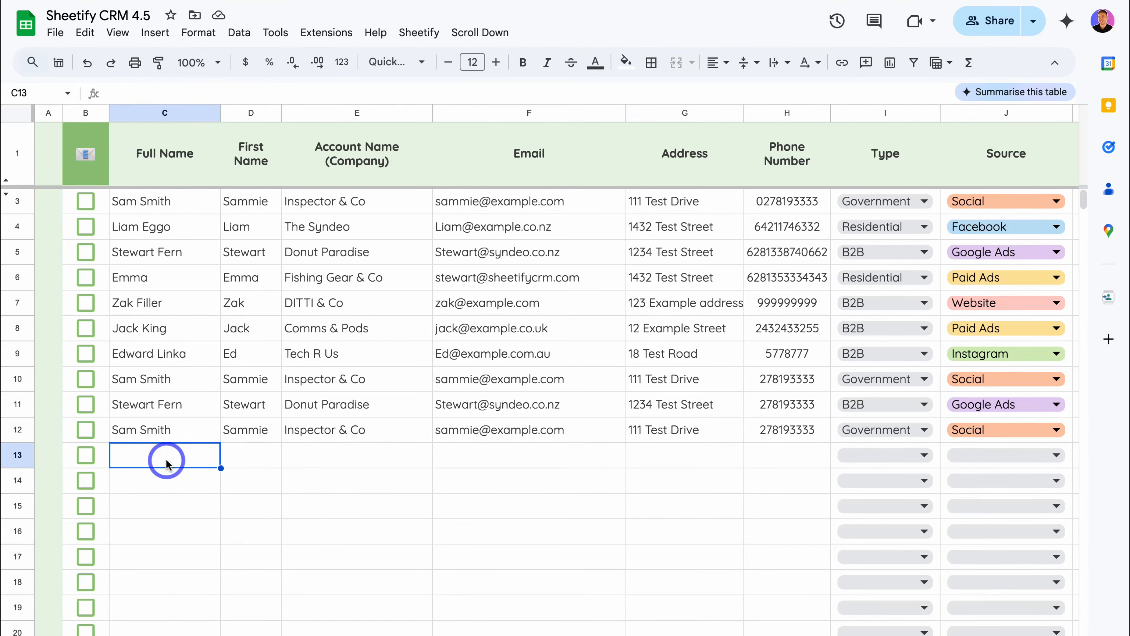
right_click(167, 461)
mouse_move(285, 182)
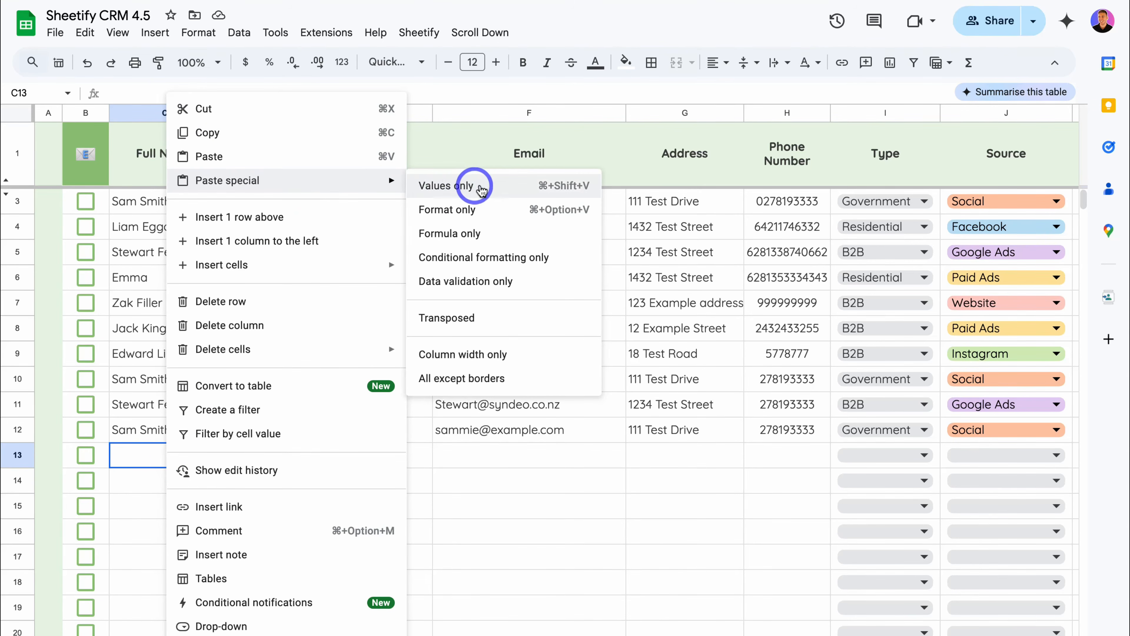
click(474, 186)
click(533, 529)
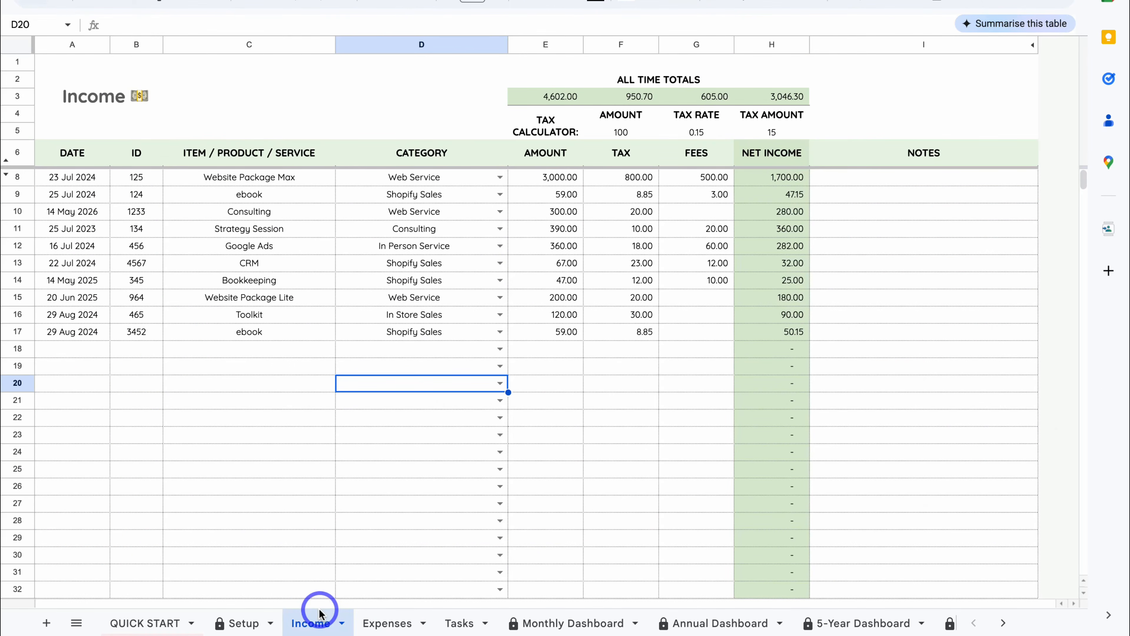
Switch to Sheetify Bookkeeping 4.0 and compare the column layouts of its Income and Expenses sheets.
click(378, 621)
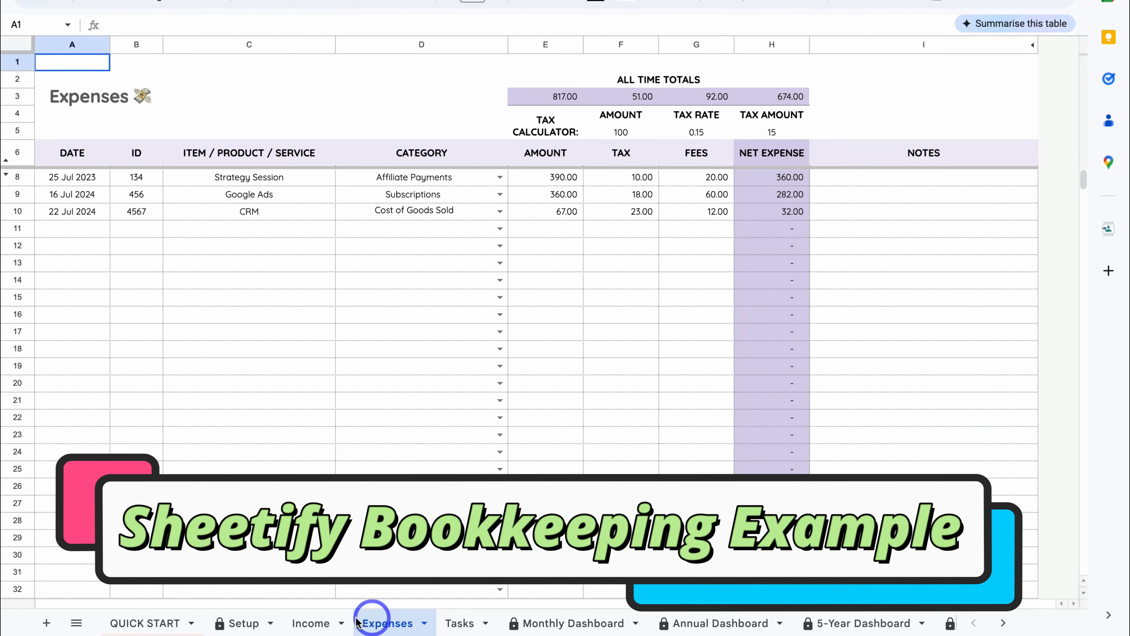
click(314, 623)
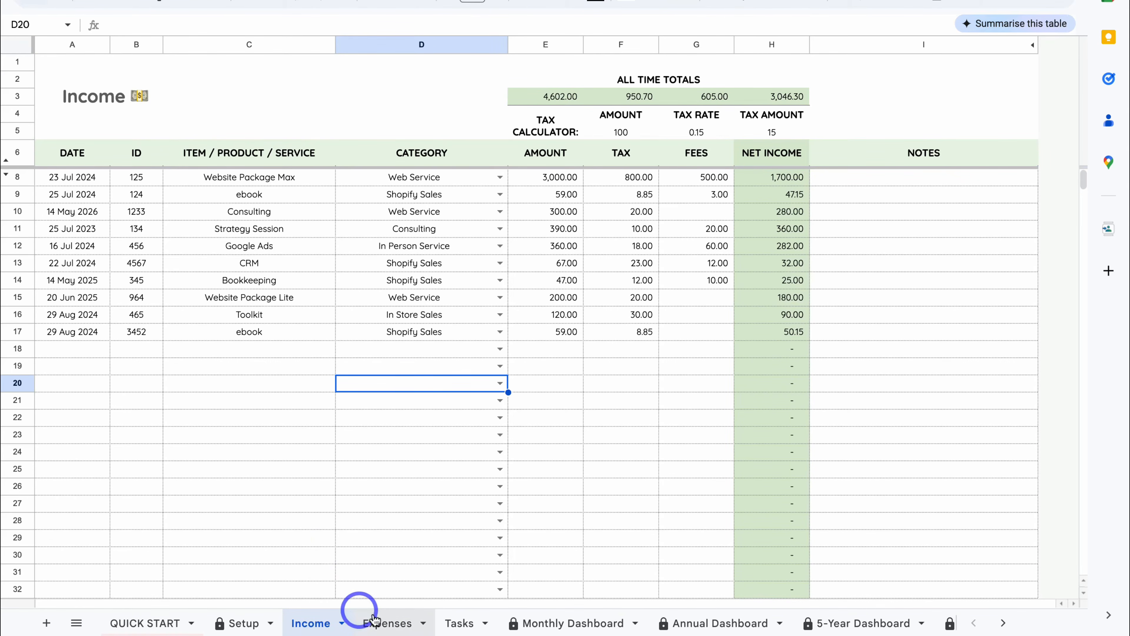
click(385, 623)
click(314, 624)
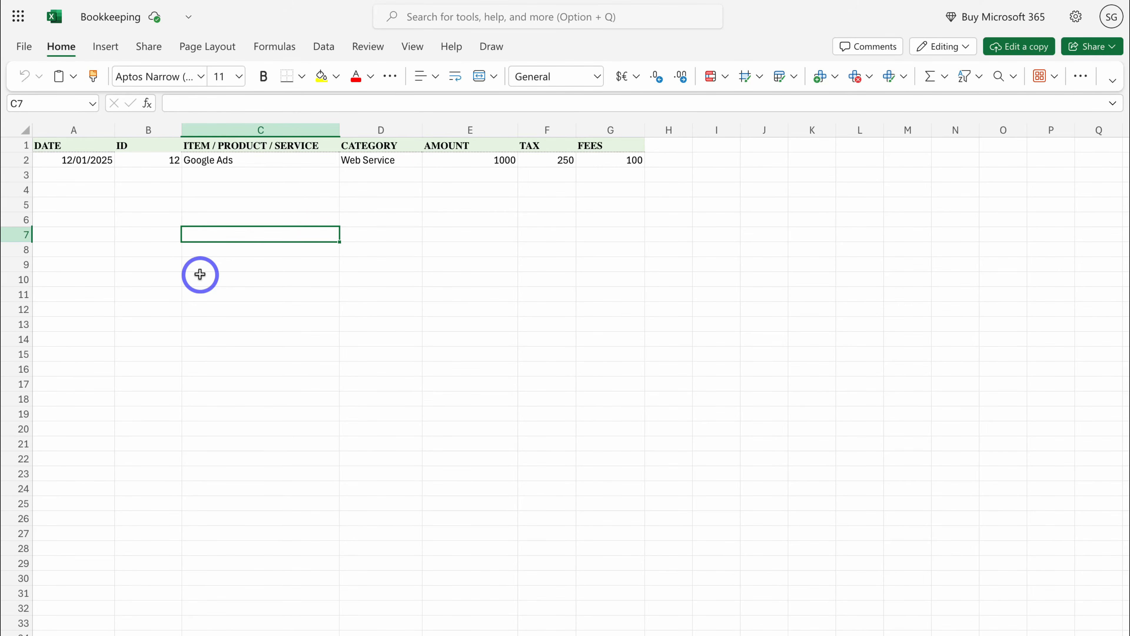
Check the column order in the Bookkeeping Excel workbook and the income and expense categories in the Setup sheet of Sheetify Bookkeeping.
click(262, 126)
mouse_move(262, 126)
mouse_down()
mouse_move(102, 107)
mouse_move(262, 126)
mouse_up()
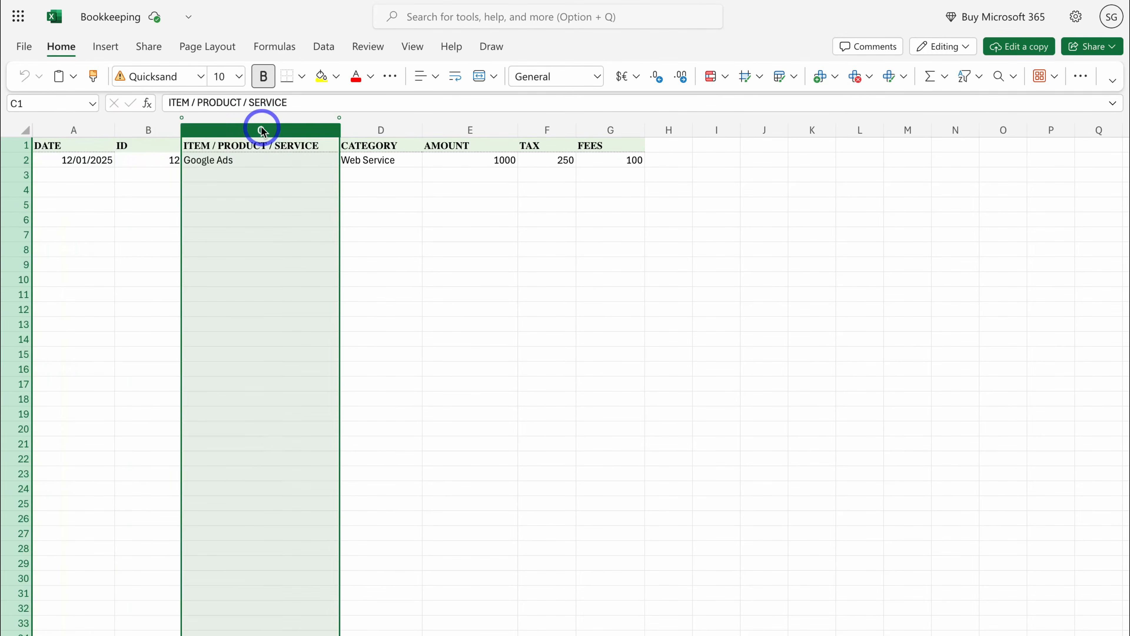
click(145, 235)
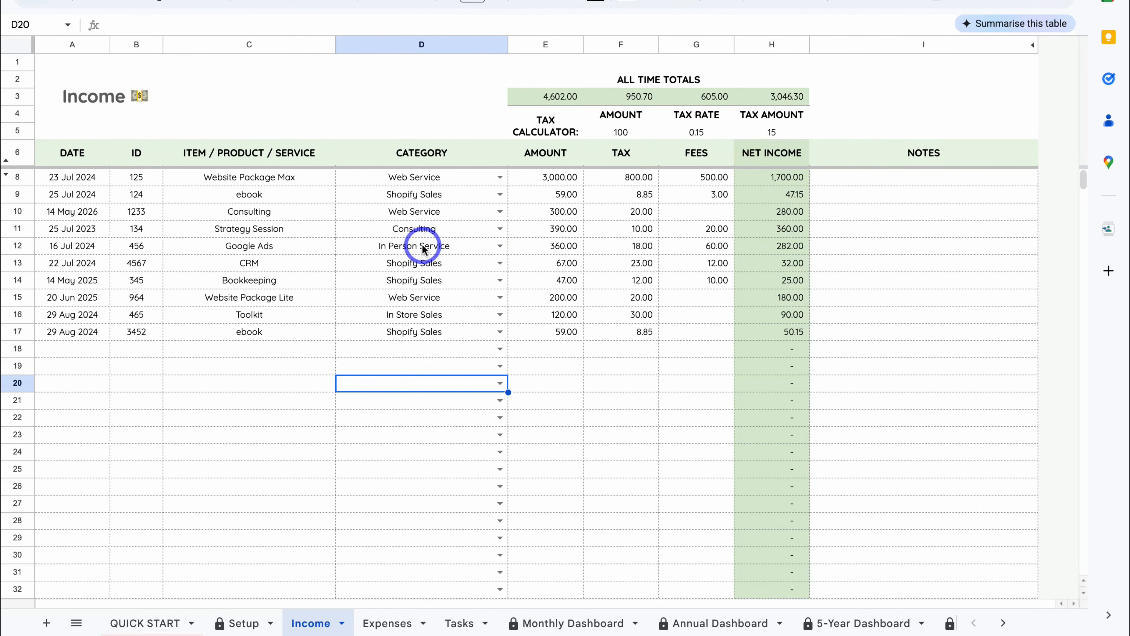
click(248, 632)
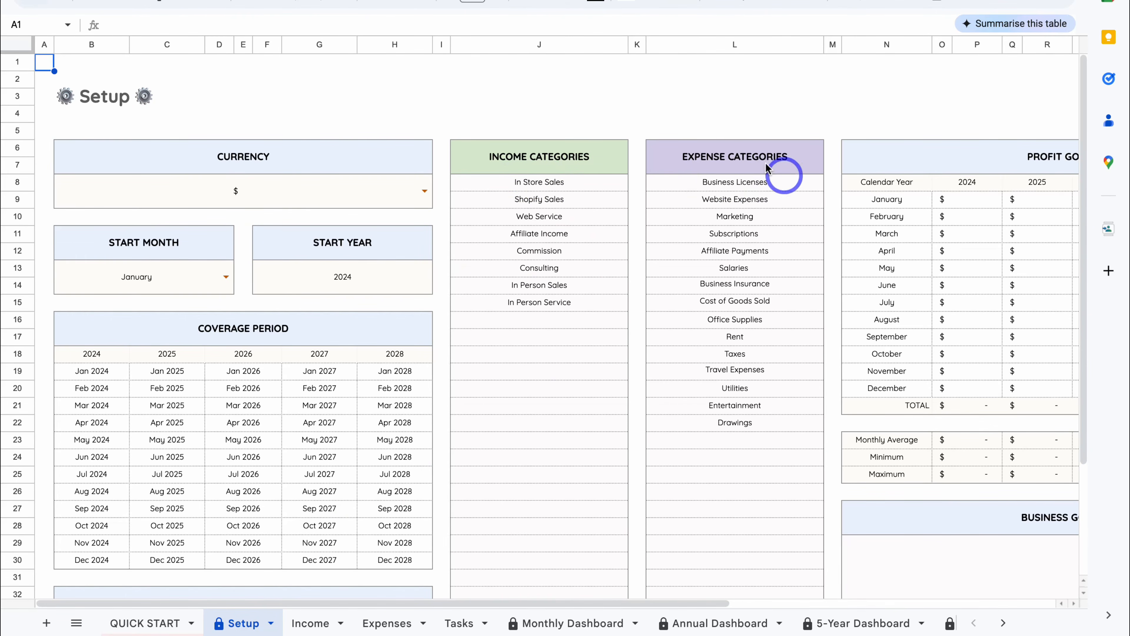
click(312, 623)
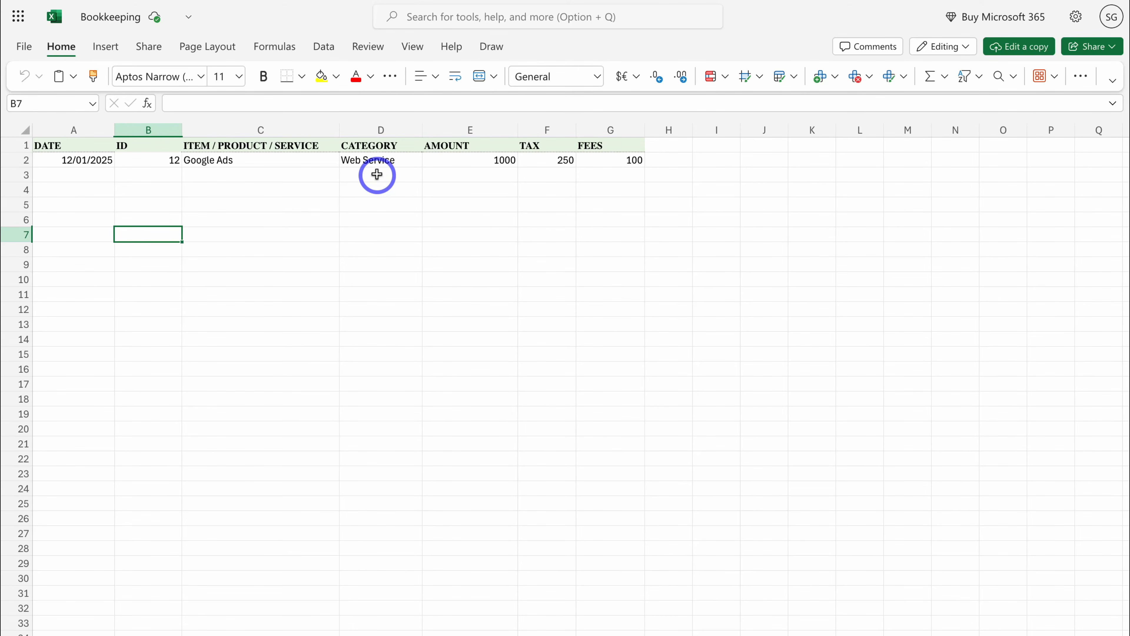
Copy the transaction row A2:G2 of the Bookkeeping Excel workbook.
drag(46, 158, 608, 166)
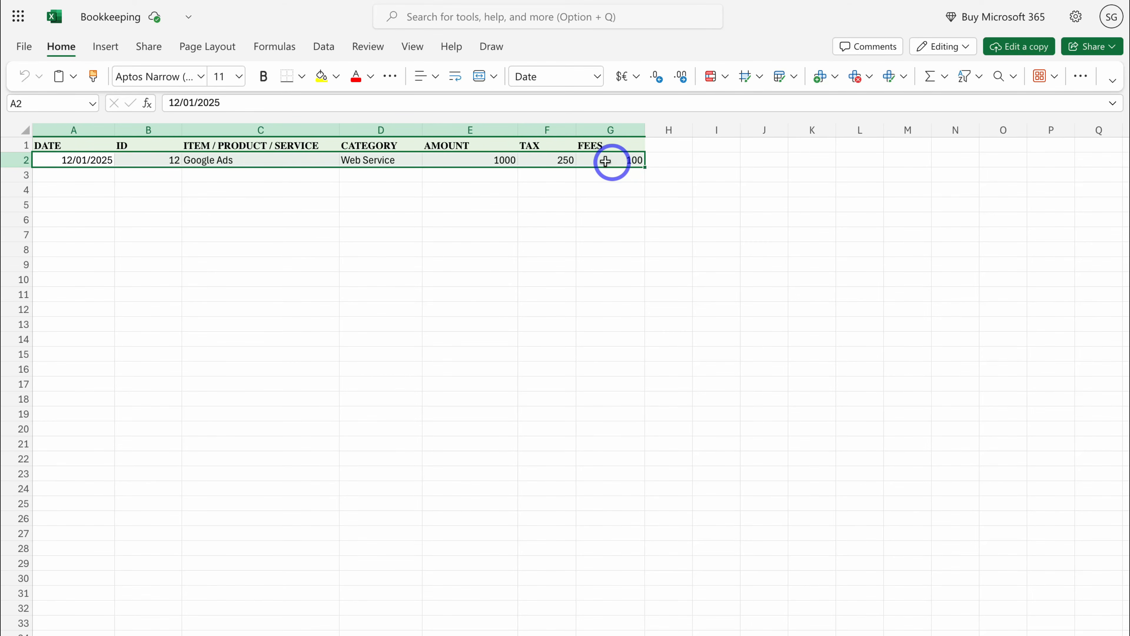
click(71, 77)
click(129, 133)
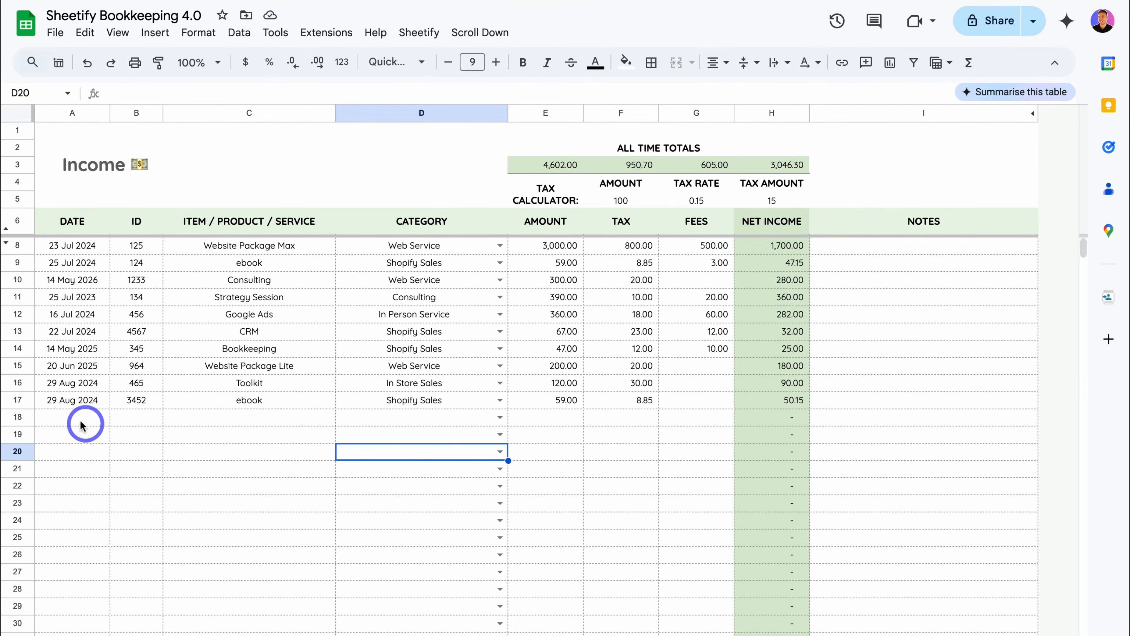
Paste the copied transaction as values only into cell A18 of the Income sheet in Sheetify Bookkeeping 4.0.
click(73, 418)
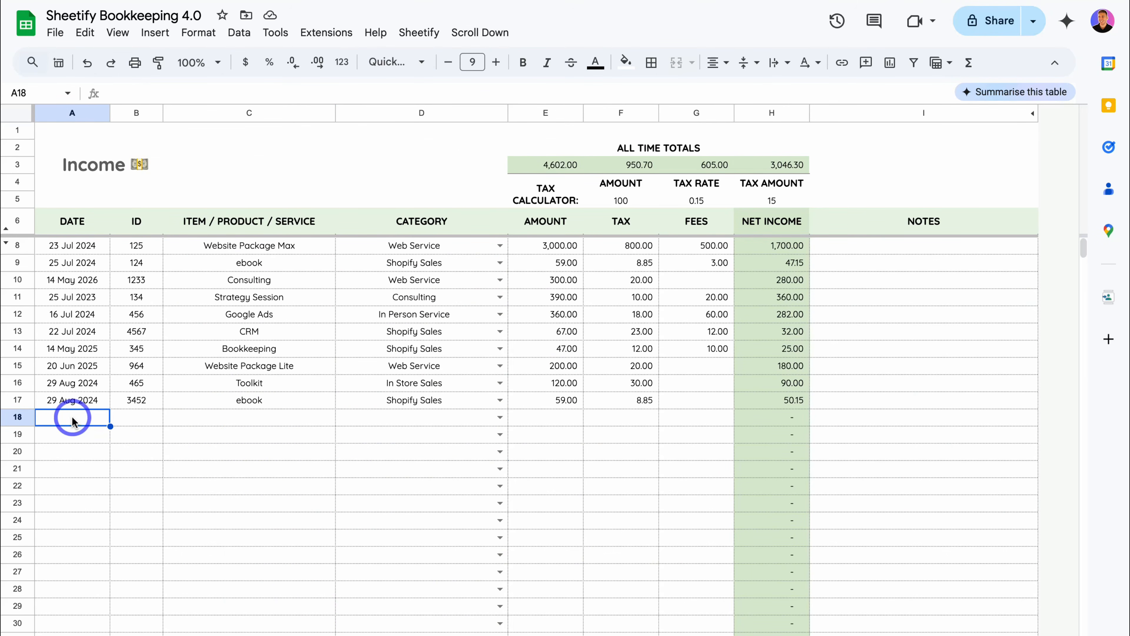
right_click(72, 421)
mouse_move(196, 178)
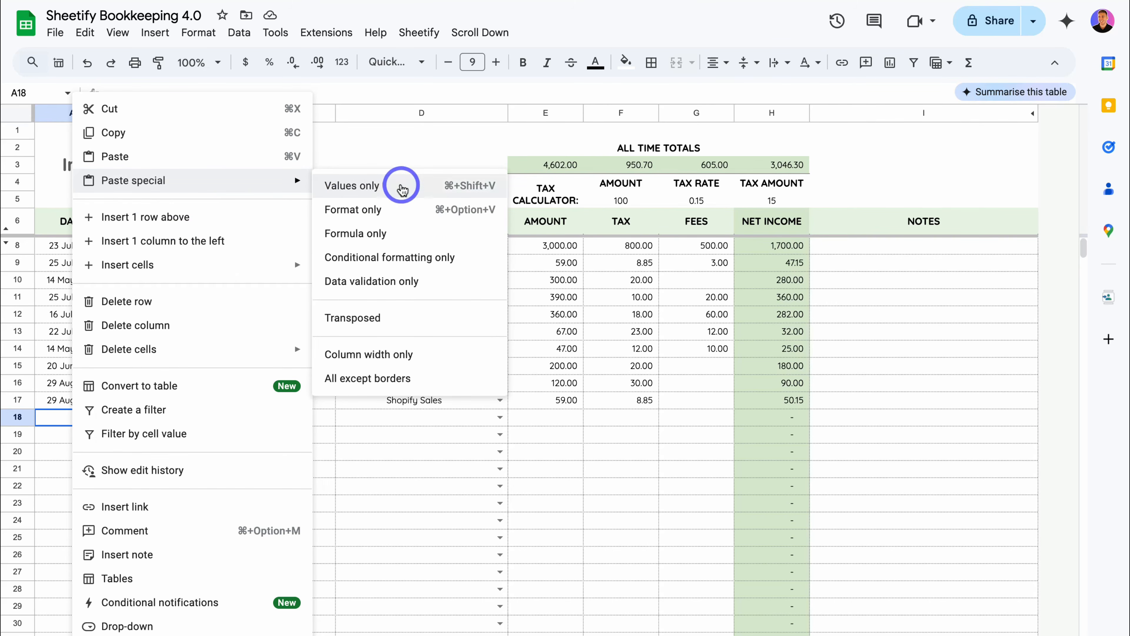
click(402, 186)
click(140, 438)
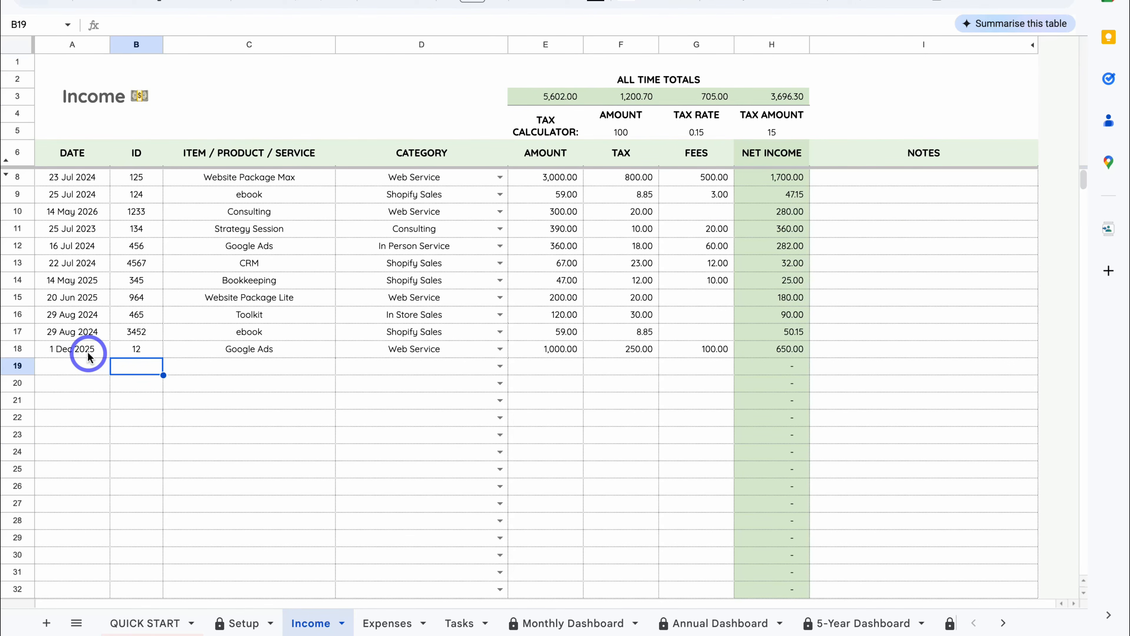
Review the December 2025 overview in the Monthly Dashboard and open the Expenses sheet.
click(568, 620)
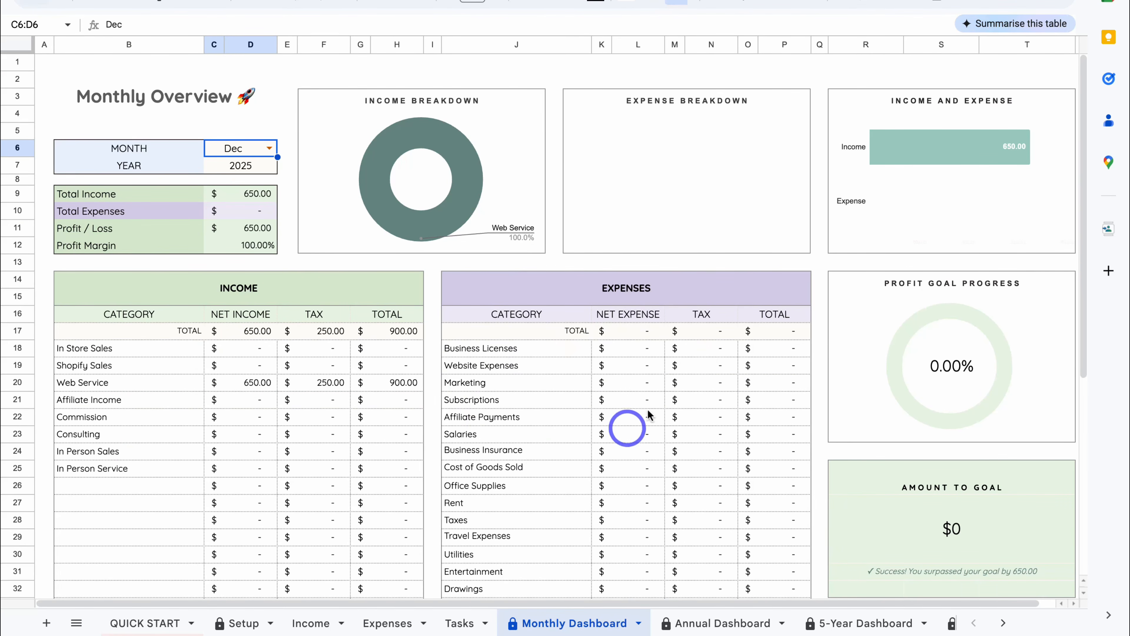
click(387, 622)
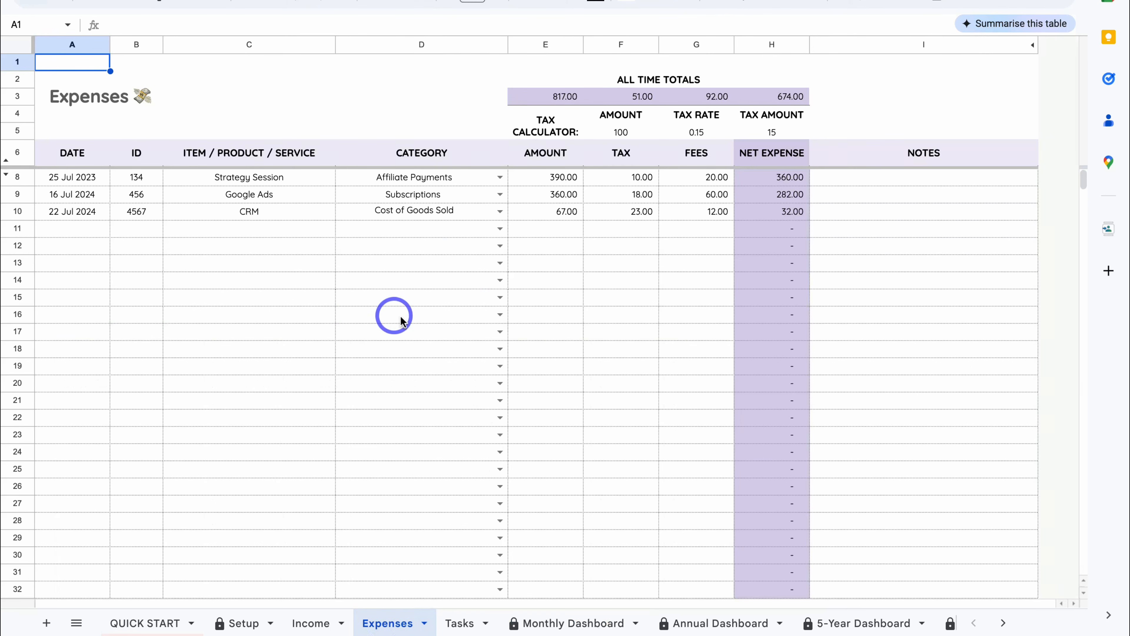